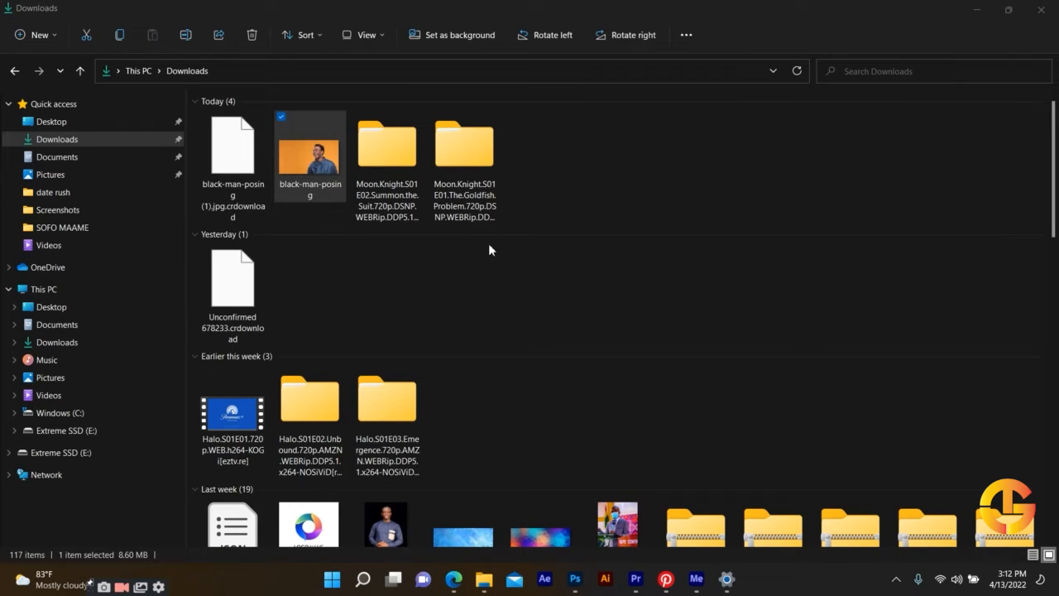
# - Preview the downloaded black-man-posing photo at full size and close the preview
pyautogui.doubleClick(713, 5)
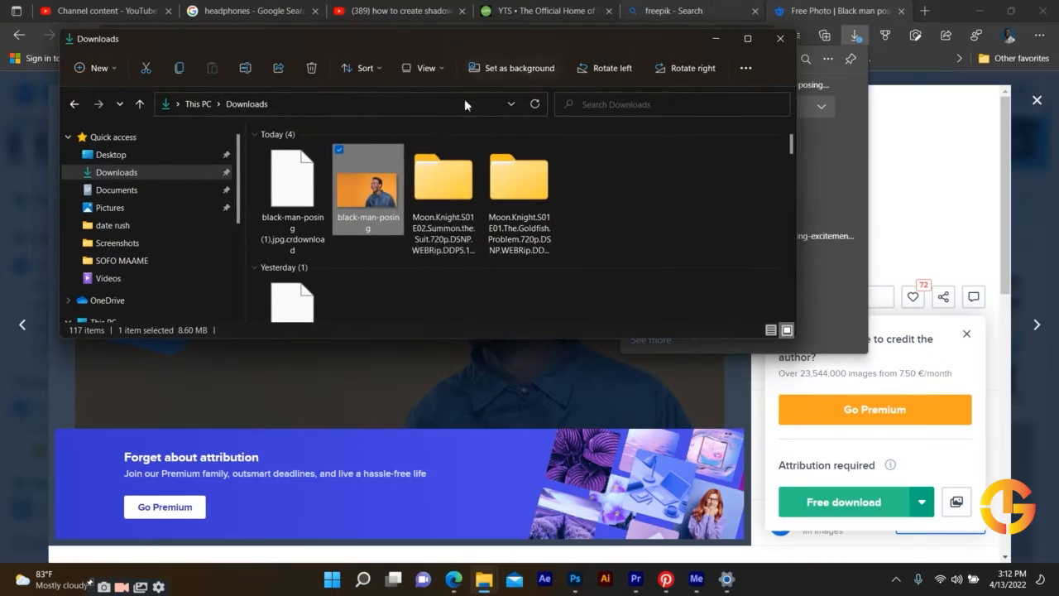
pyautogui.rightClick(376, 203)
pyautogui.doubleClick(363, 183)
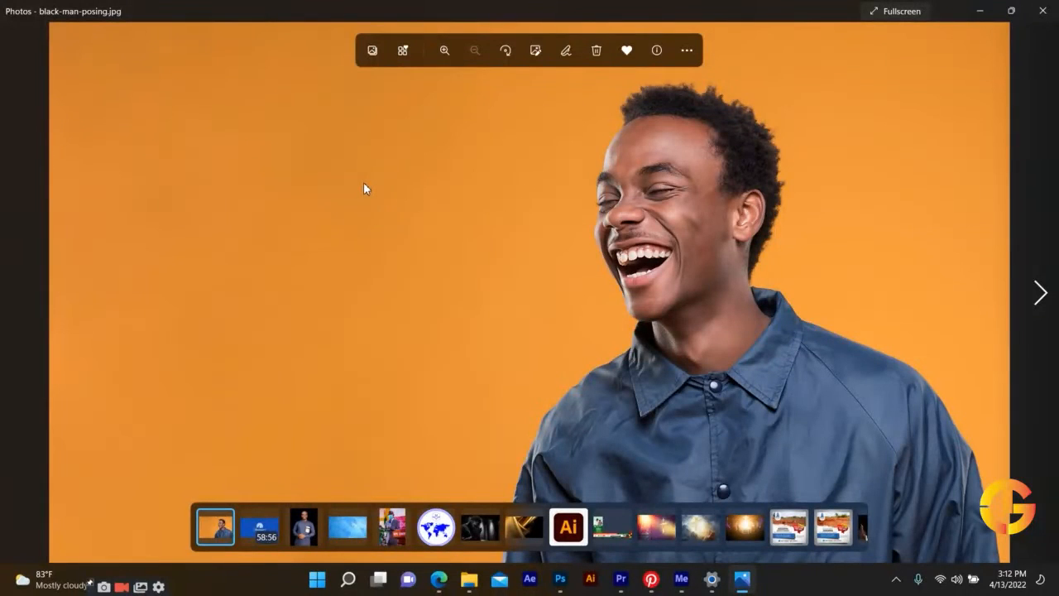
pyautogui.click(1042, 11)
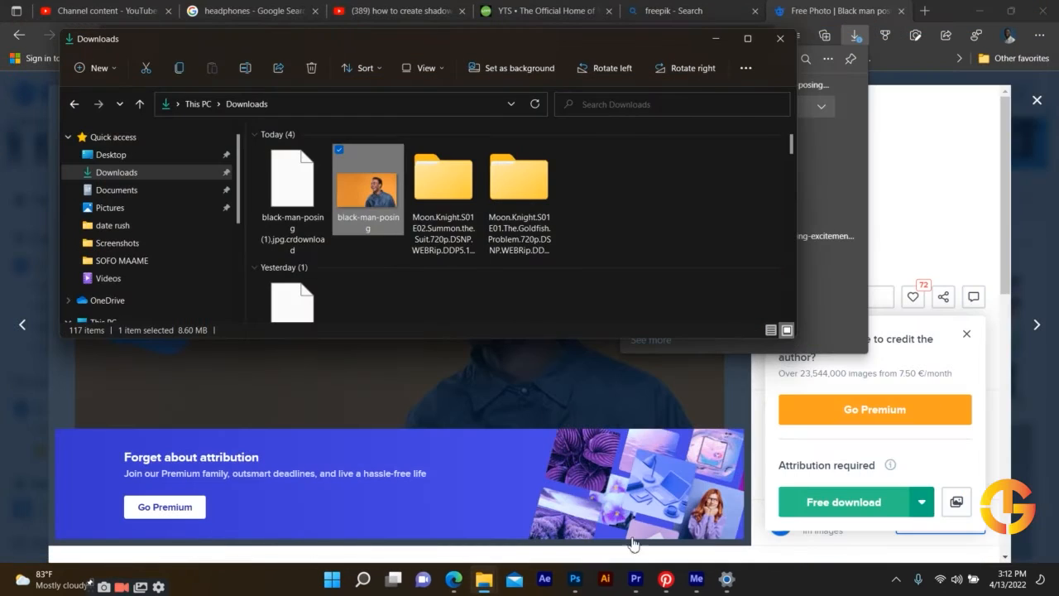
# - Switch to Photoshop and create a new Letter print document, 8.5 x 11 in at 300 ppi
pyautogui.click(575, 578)
pyautogui.click(48, 149)
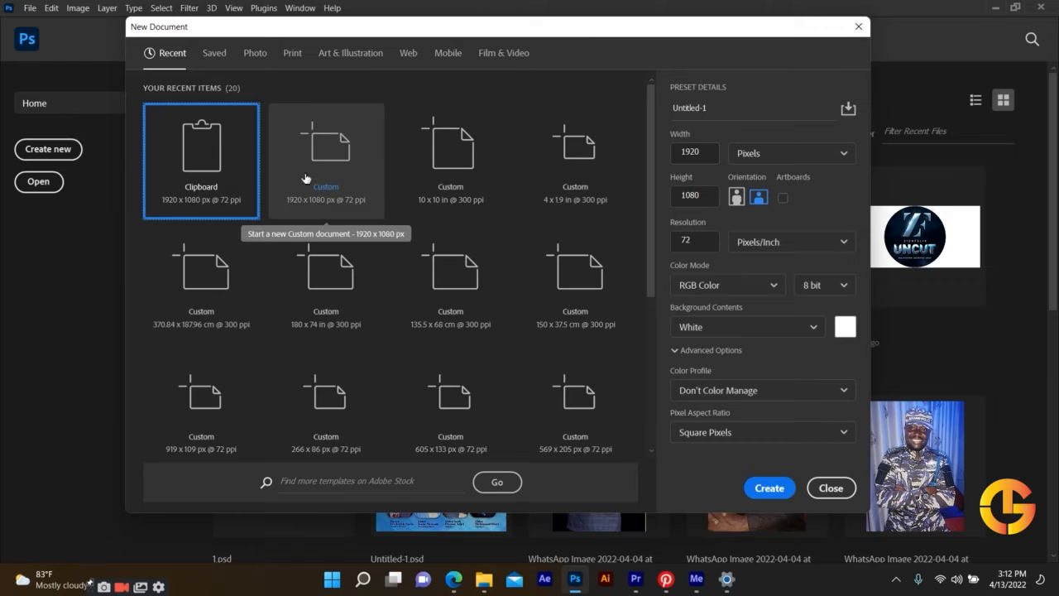
pyautogui.click(292, 52)
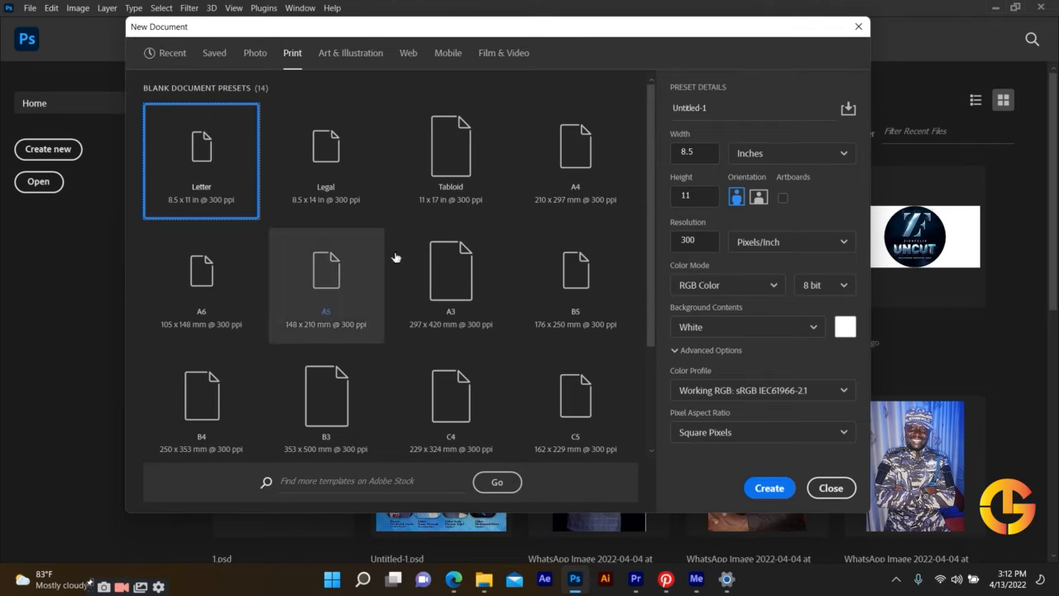
pyautogui.click(769, 488)
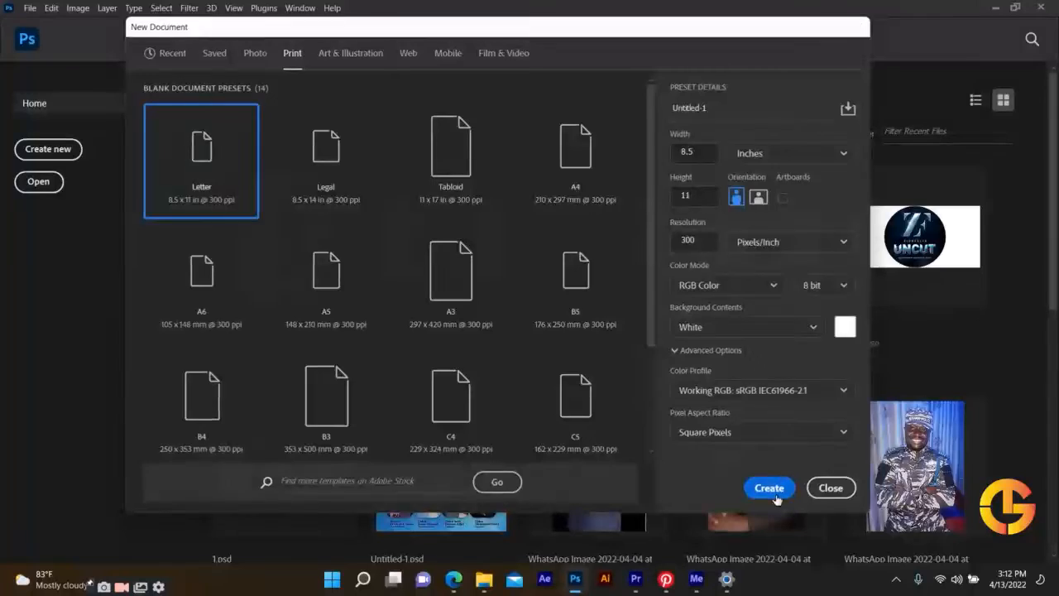
# - Rotate the blank canvas 90° to landscape orientation
pyautogui.click(78, 7)
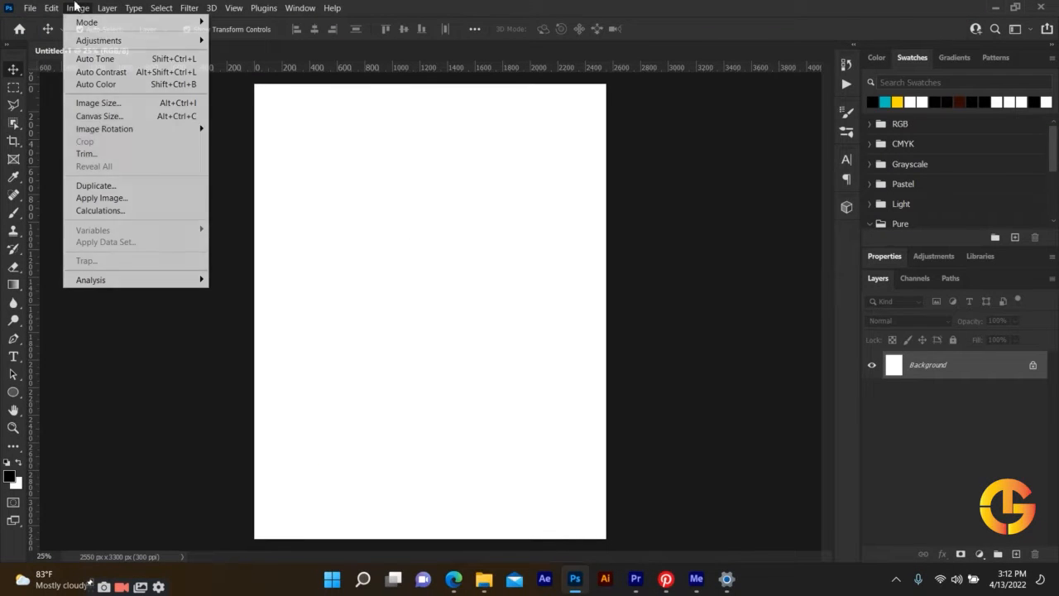
pyautogui.moveTo(134, 130)
pyautogui.click(278, 143)
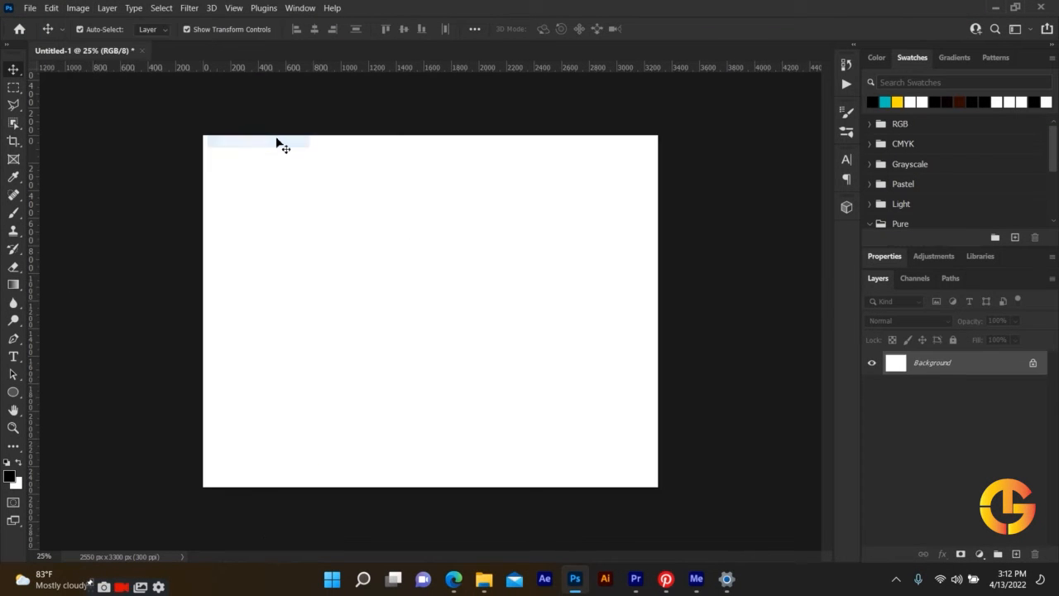
pyautogui.hotkey('ctrl', '0')
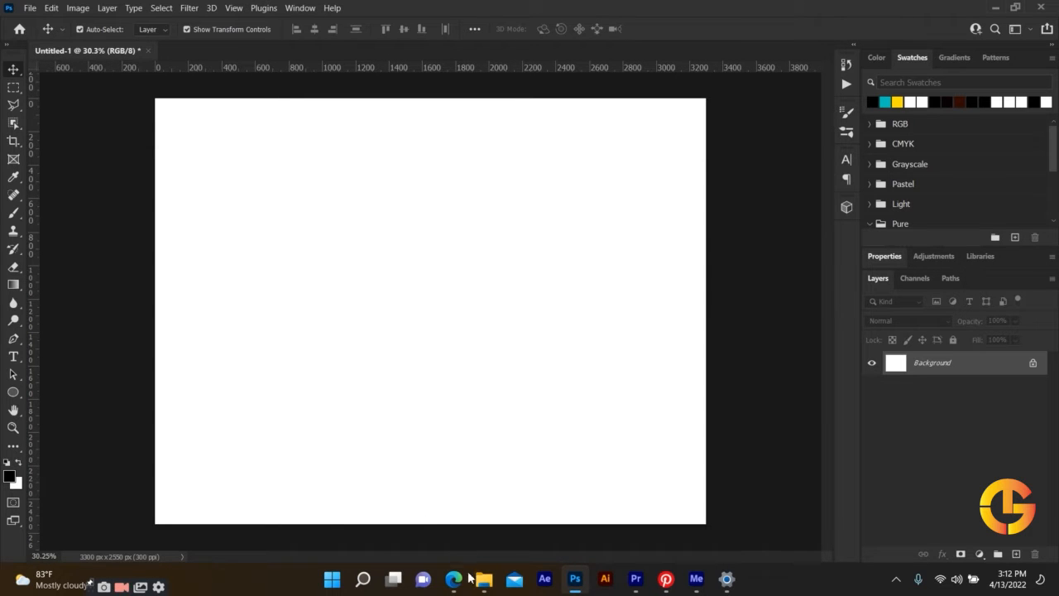
# - Open the black-man-posing photo from the Downloads folder as its own Photoshop document and unlock its background layer
pyautogui.moveTo(480, 579)
pyautogui.click(436, 554)
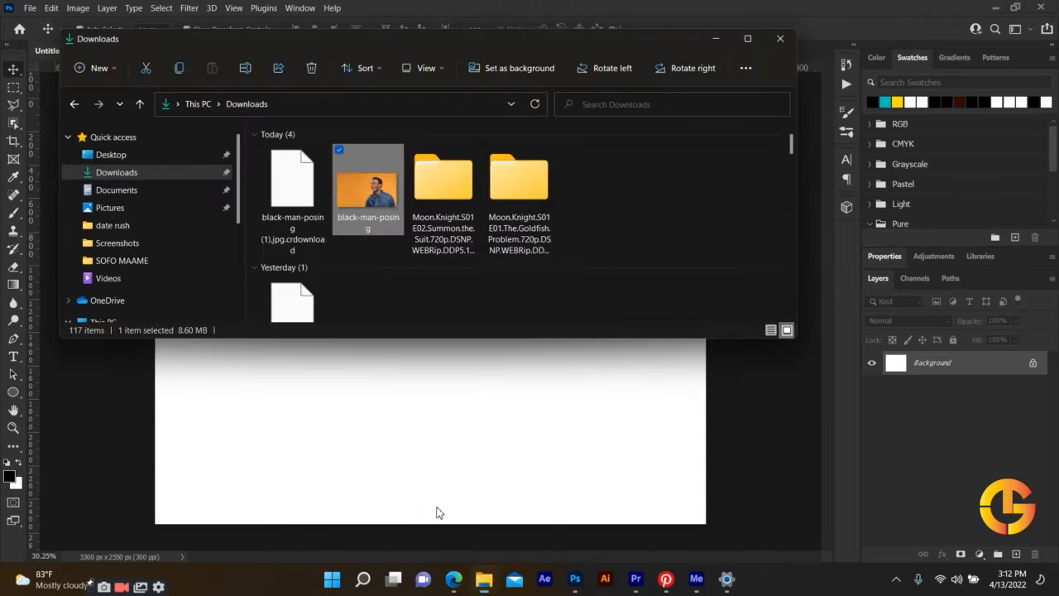
pyautogui.doubleClick(370, 199)
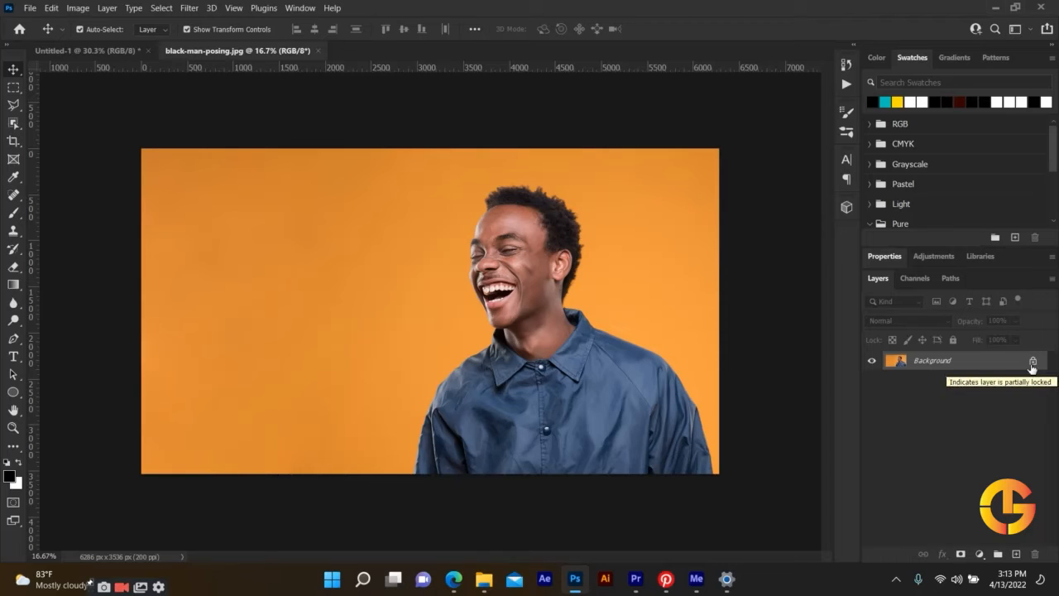
pyautogui.click(1032, 363)
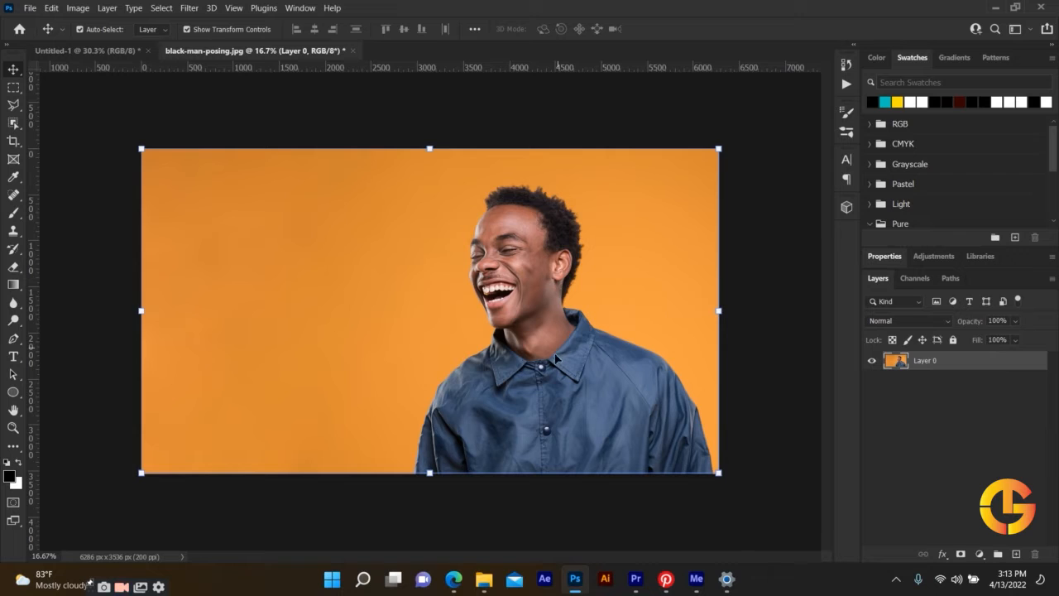
pyautogui.click(761, 219)
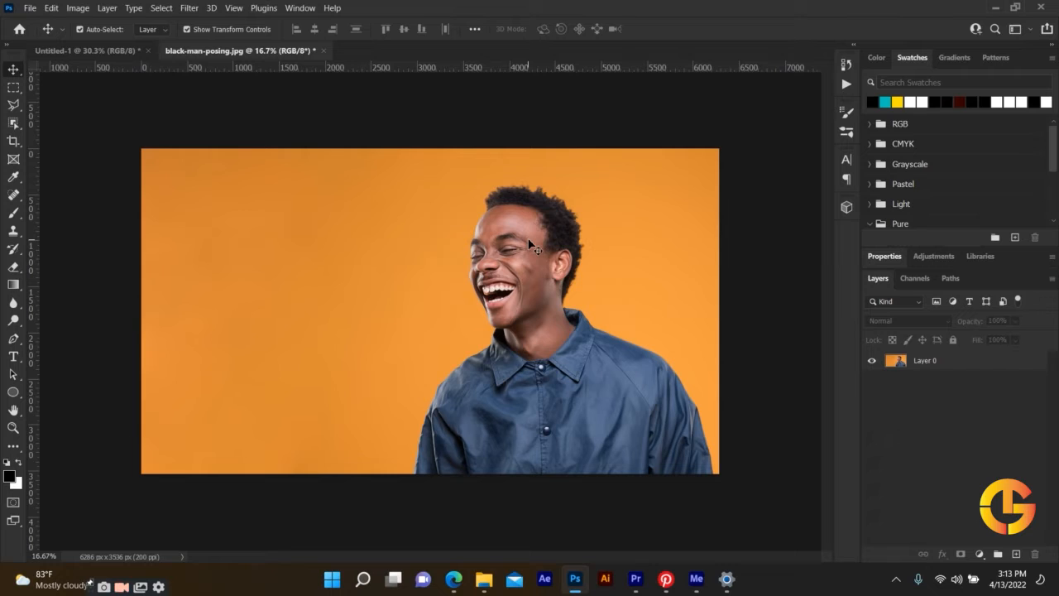
# - Remove the orange background from the photo layer with the Remove Background quick action
pyautogui.click(881, 258)
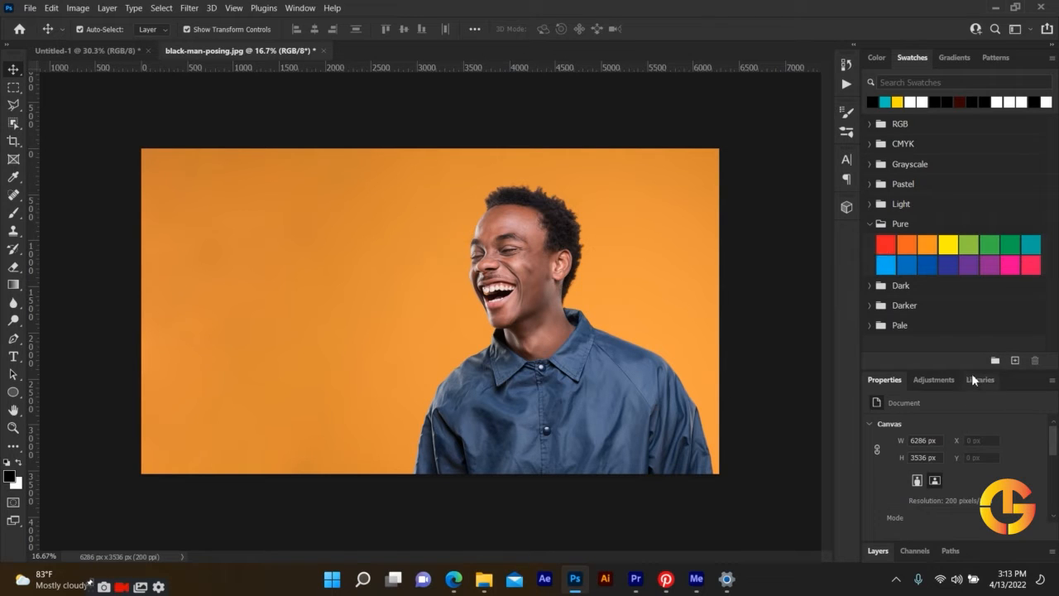
pyautogui.moveTo(970, 370); pyautogui.dragTo(960, 212)
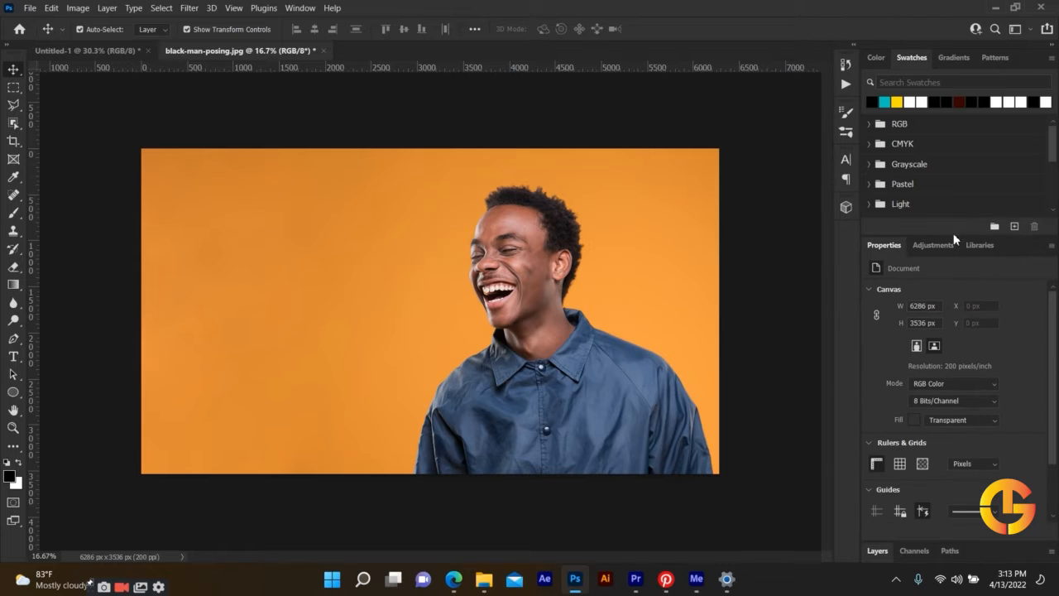
pyautogui.click(529, 353)
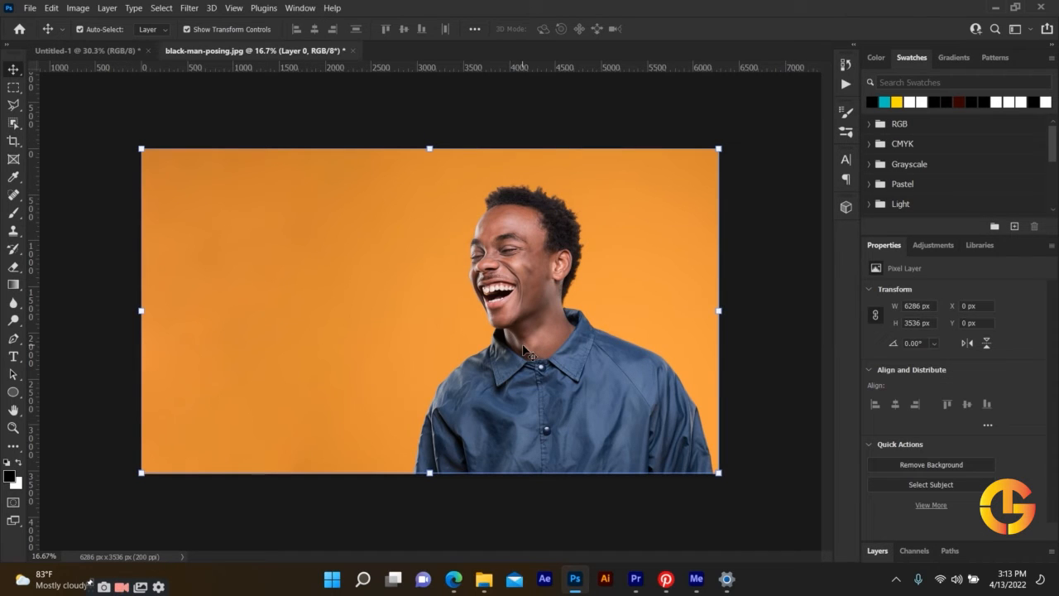
pyautogui.click(962, 465)
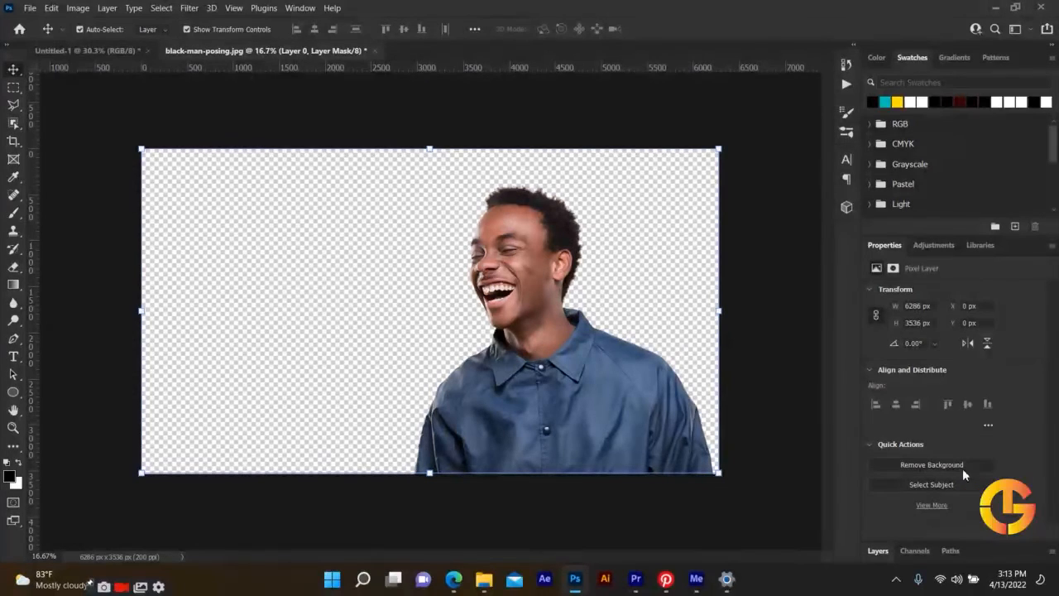
pyautogui.click(102, 135)
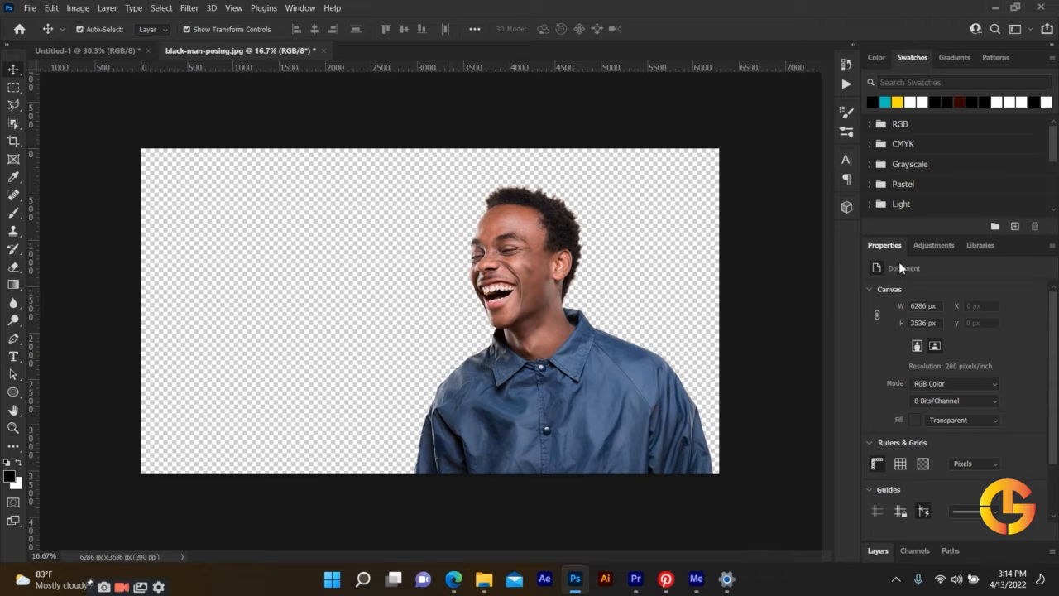
# - Add a new layer beneath the cut-out man and fill it with the black foreground color
pyautogui.click(877, 550)
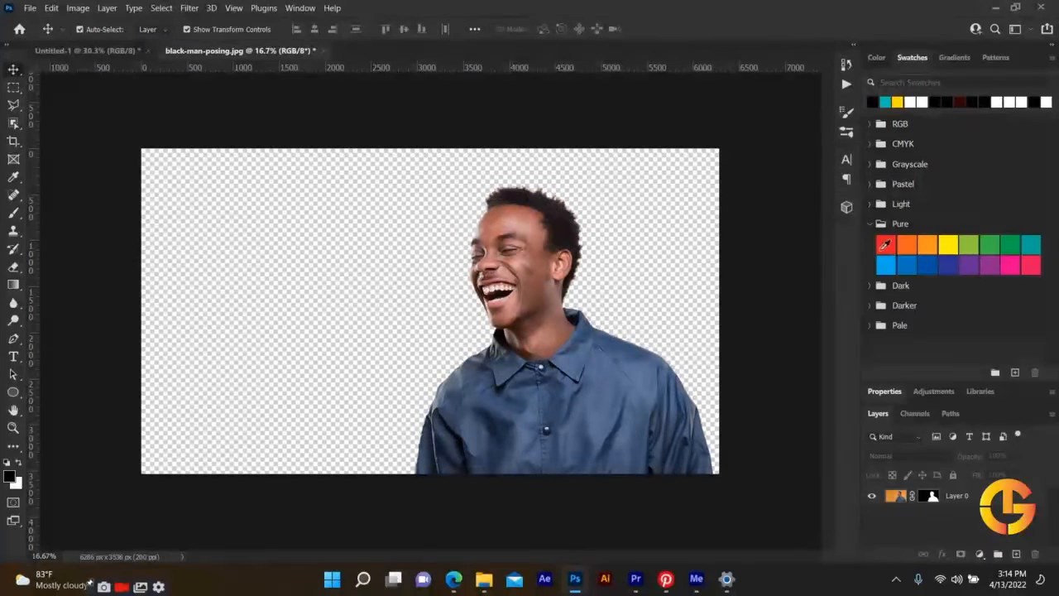
pyautogui.moveTo(923, 381); pyautogui.dragTo(939, 221)
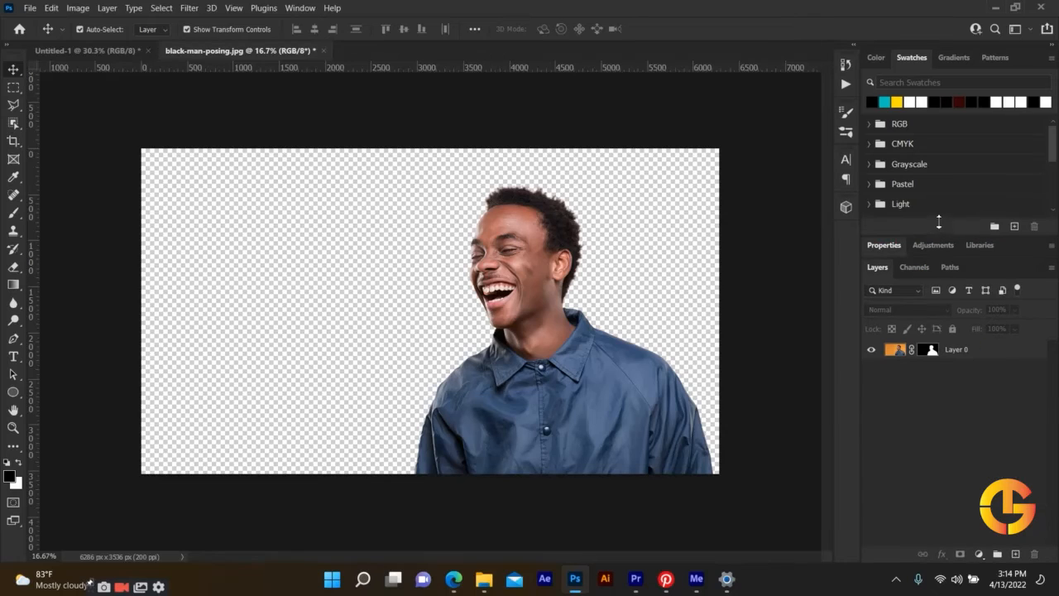
pyautogui.click(991, 349)
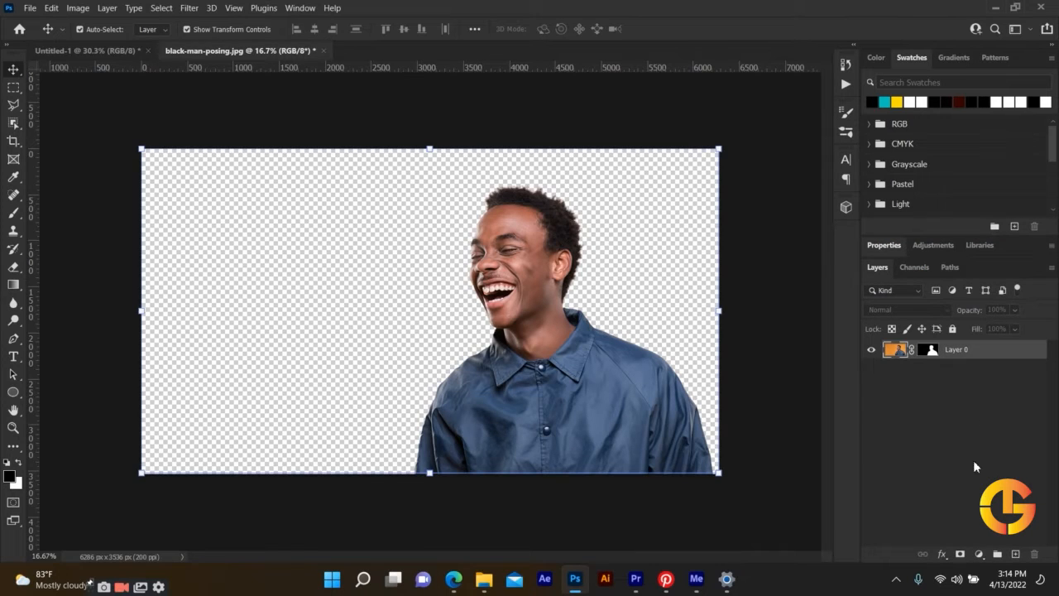
pyautogui.click(1015, 554)
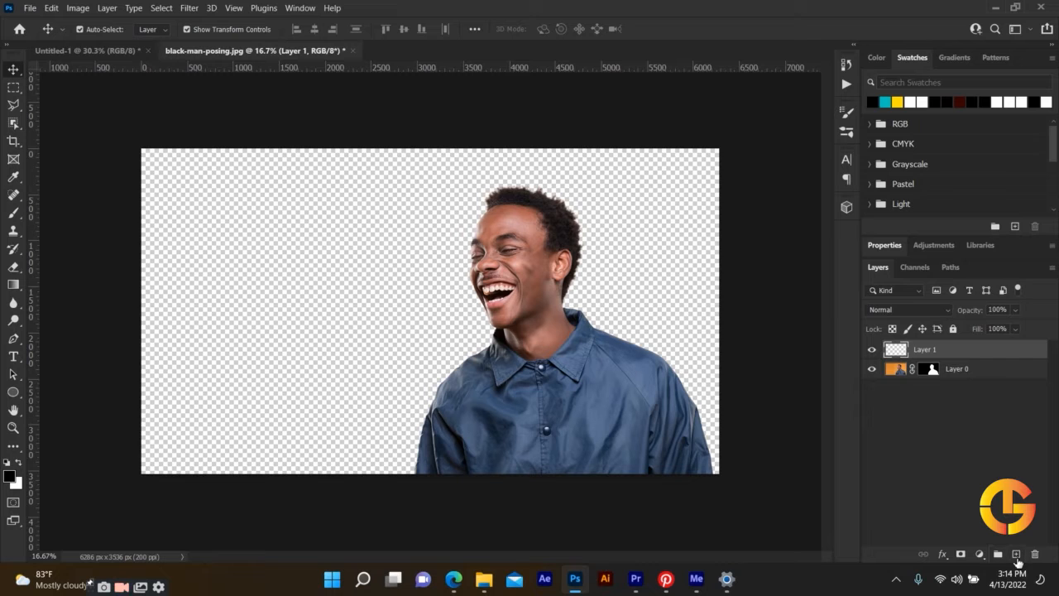
pyautogui.moveTo(1001, 349); pyautogui.dragTo(997, 405)
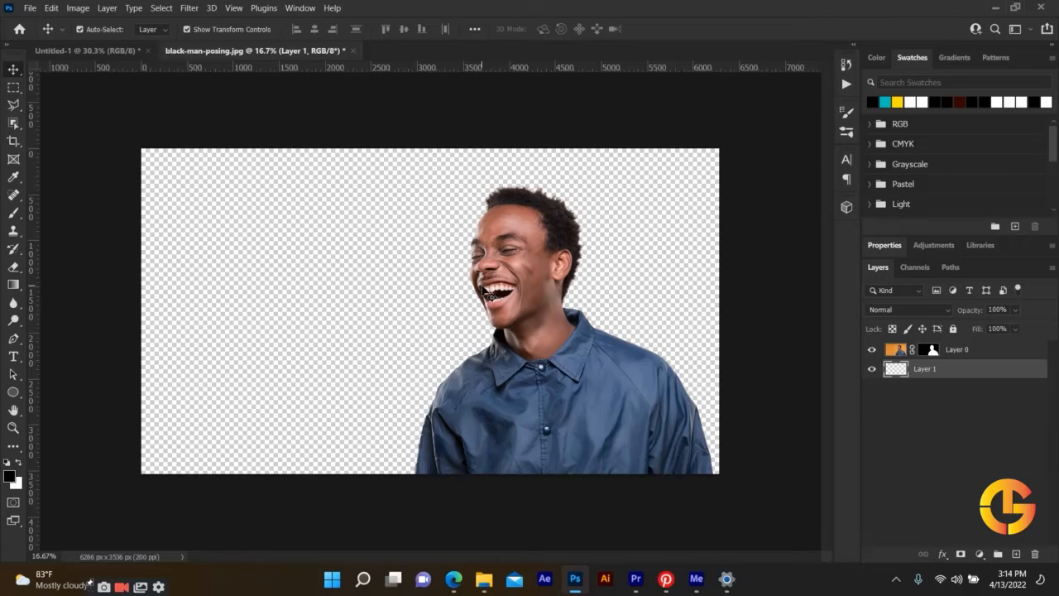
pyautogui.hotkey('alt', 'BackSpace')
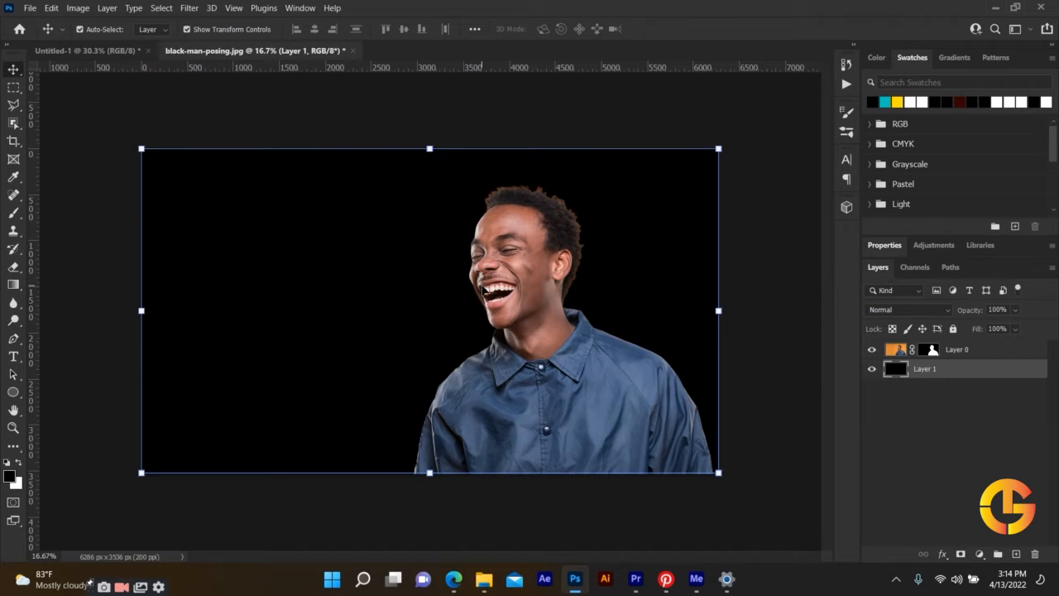
pyautogui.click(479, 126)
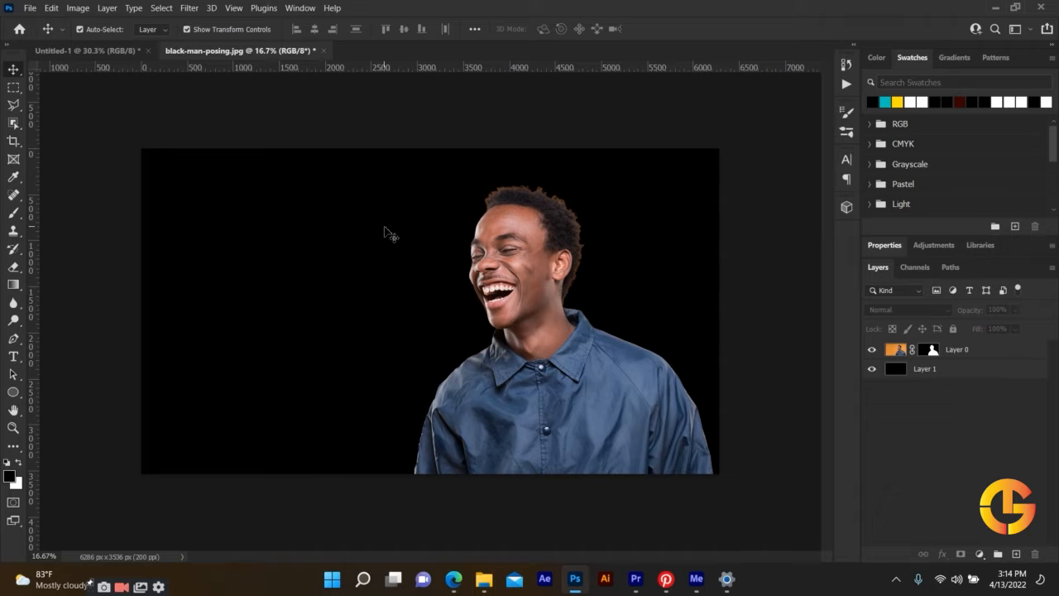
# - Add an empty layer above the cut-out man and enlarge the Brush tool's tip to 1400 px
pyautogui.click(13, 212)
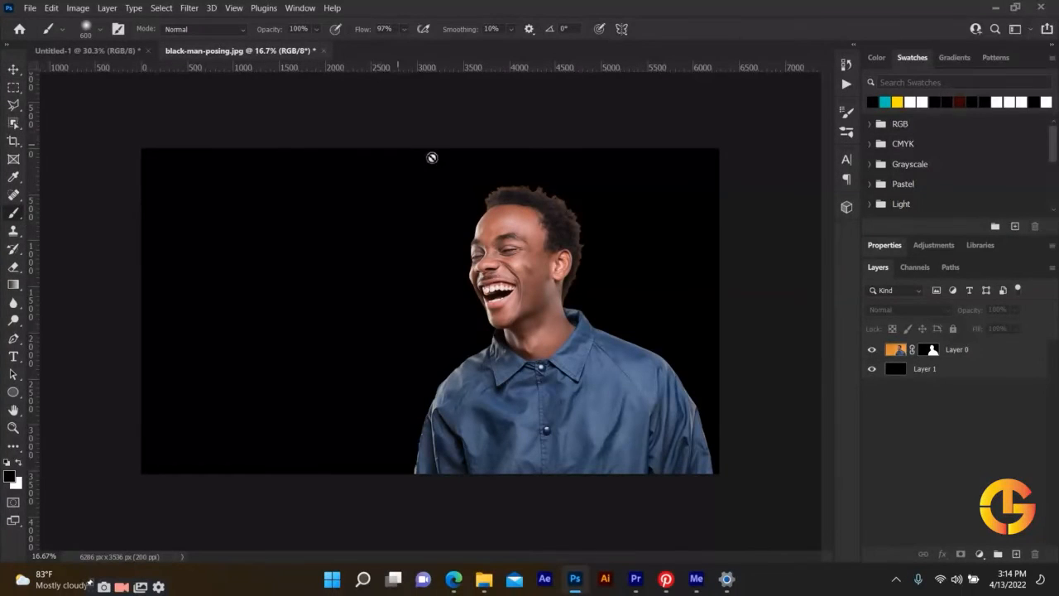
pyautogui.click(981, 350)
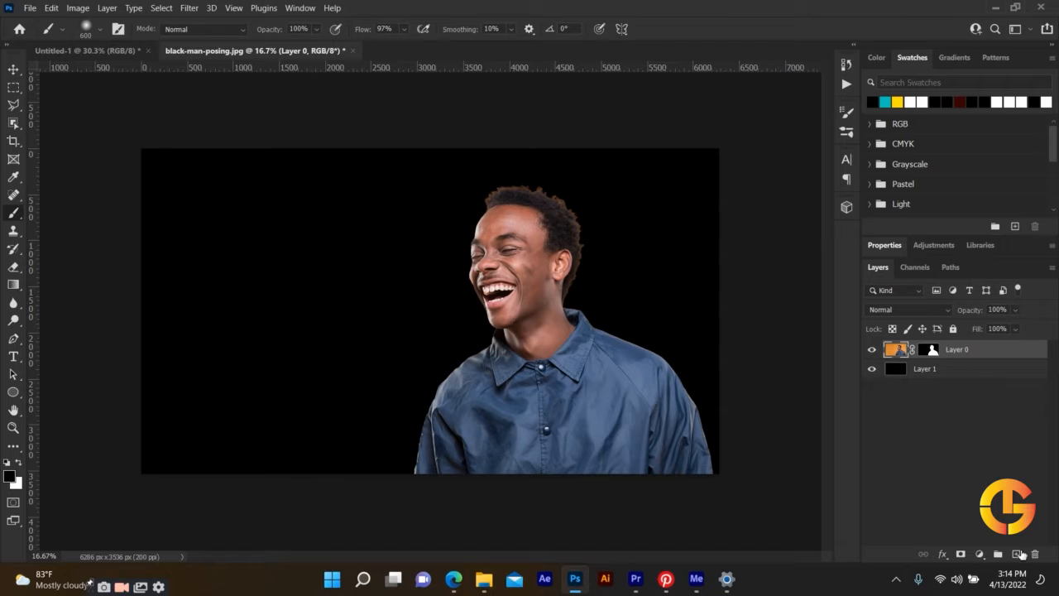
pyautogui.click(1016, 554)
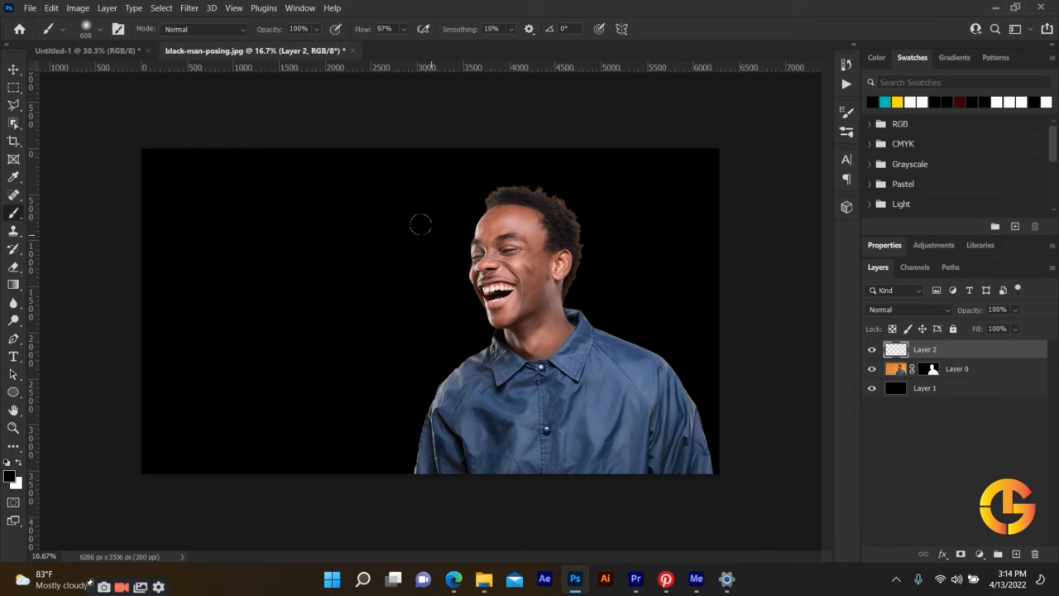
pyautogui.press(']')
pyautogui.press(']')
pyautogui.press(']')
pyautogui.press(']')
pyautogui.press(']')
# - Delete the empty layer above the cut-out man
pyautogui.click(13, 71)
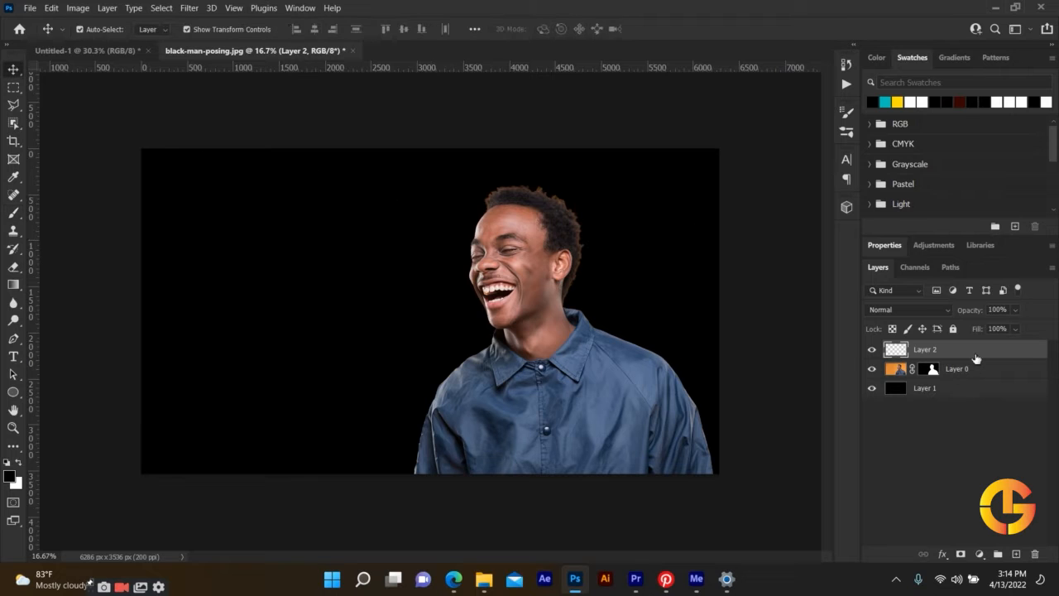
pyautogui.press('Delete')
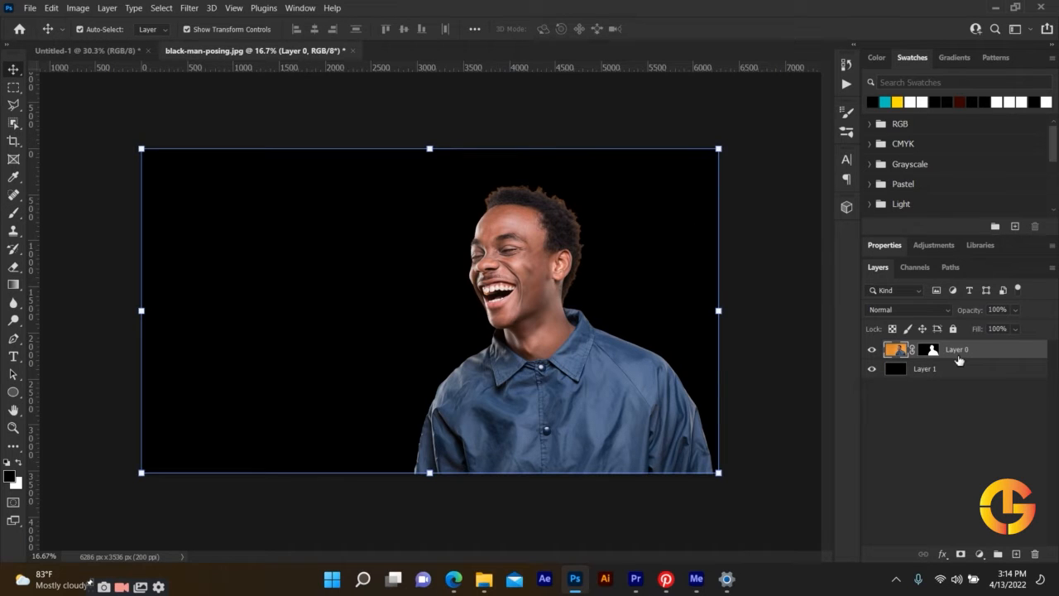
pyautogui.click(749, 145)
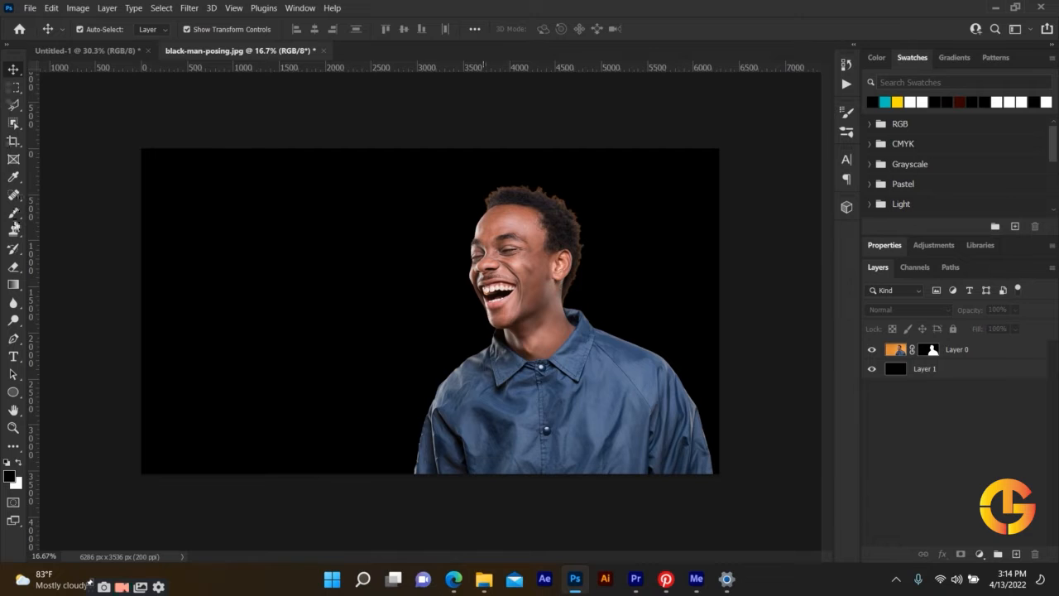
# - Choose the Brush tool, select the cut-out man's layer and set the foreground color to bright cyan
pyautogui.click(14, 213)
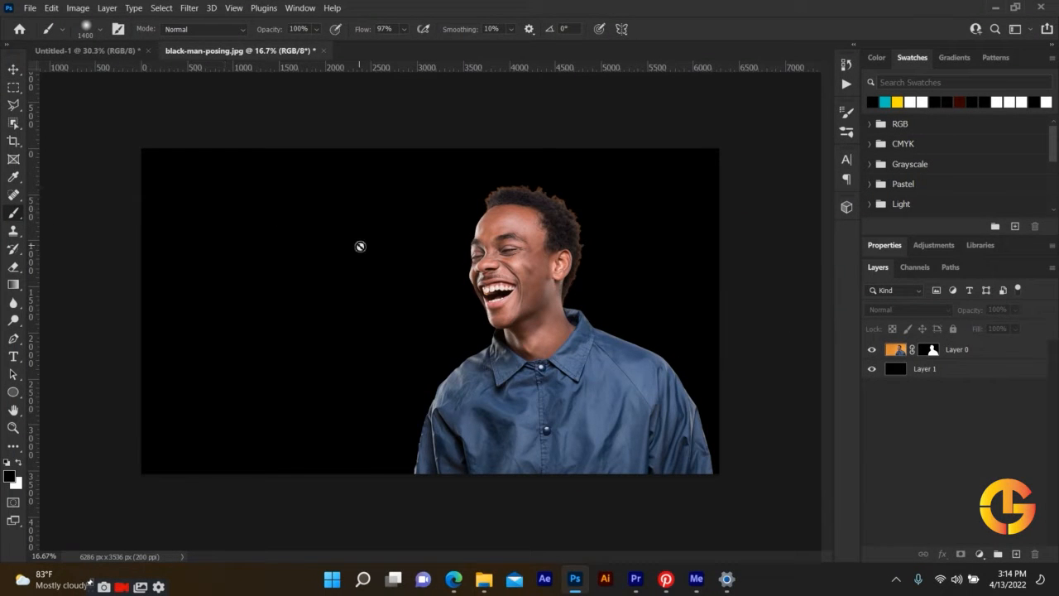
pyautogui.click(360, 246)
pyautogui.click(546, 230)
pyautogui.click(979, 350)
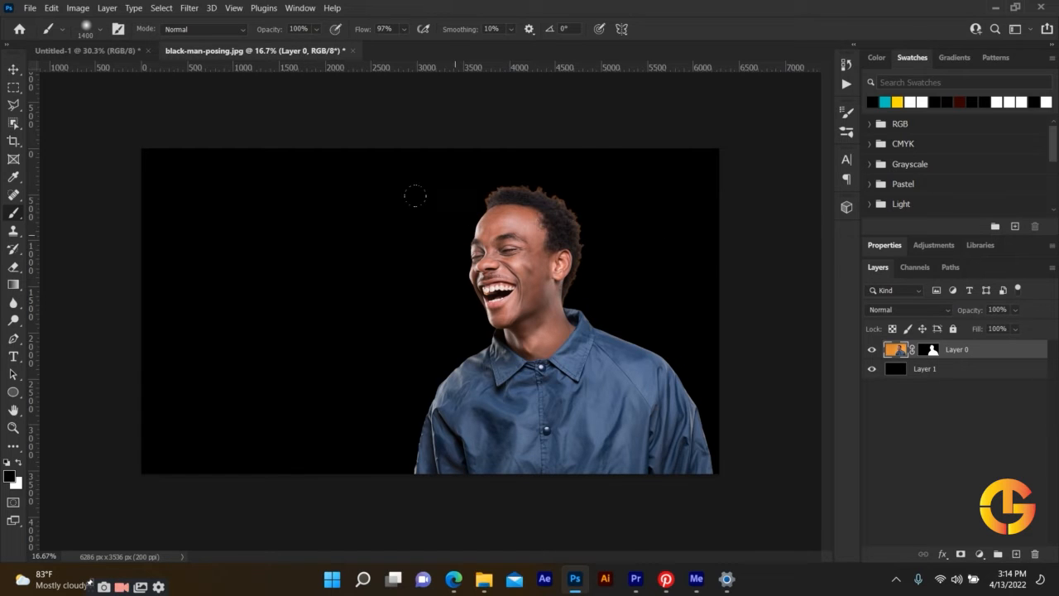
pyautogui.click(11, 477)
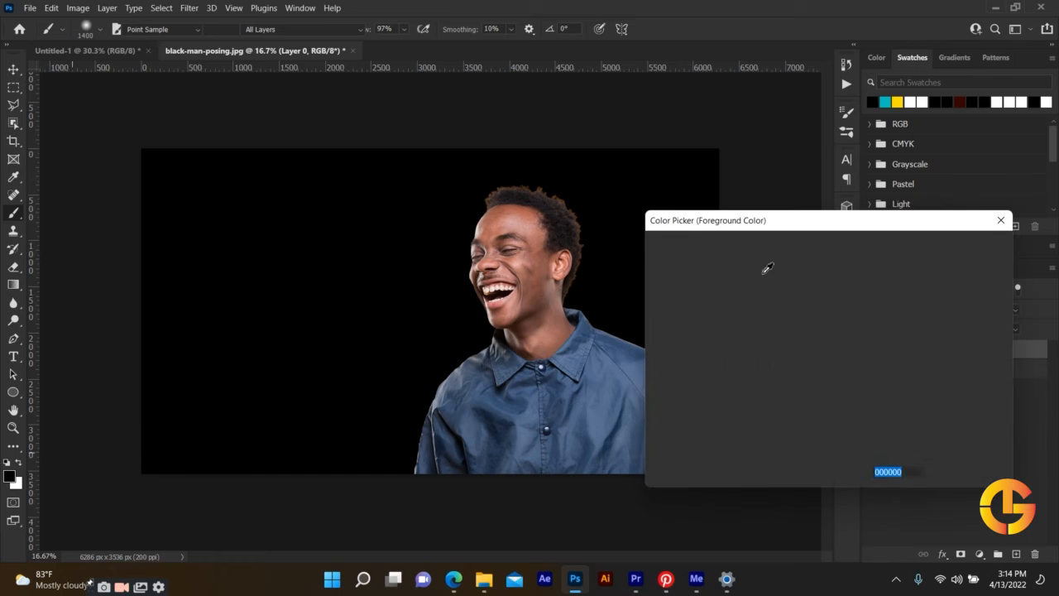
pyautogui.moveTo(851, 331)
pyautogui.mouseDown()
pyautogui.moveTo(830, 252)
pyautogui.moveTo(847, 345)
pyautogui.mouseUp()
pyautogui.moveTo(715, 256)
pyautogui.mouseDown()
pyautogui.moveTo(712, 246)
pyautogui.moveTo(742, 242)
pyautogui.mouseUp()
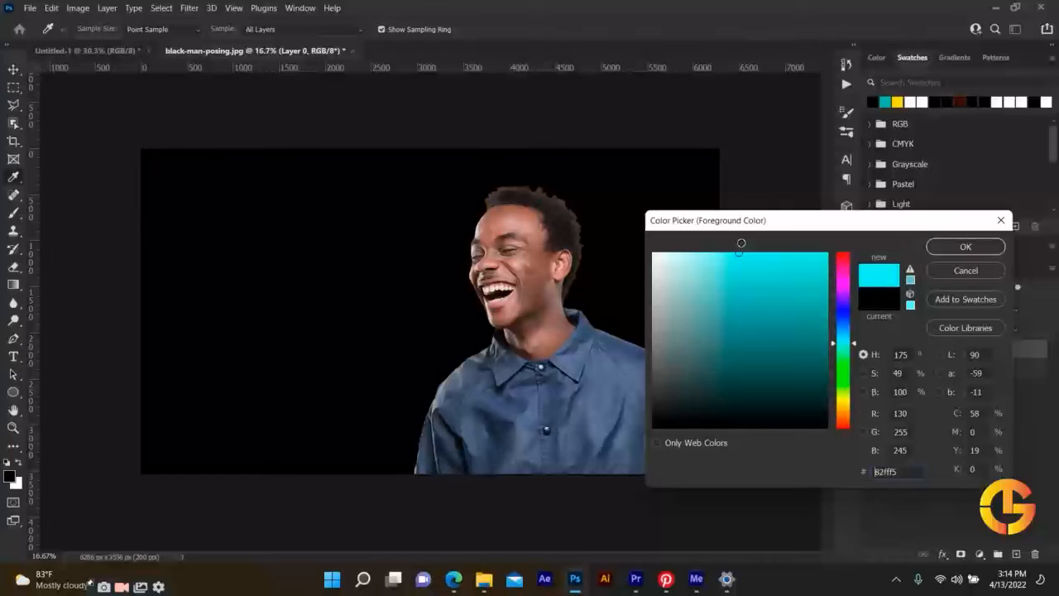
pyautogui.click(996, 250)
# - Try painting a cyan dab directly on the man's photo layer and moving that layer, and undo both changes
pyautogui.moveTo(432, 222); pyautogui.dragTo(428, 220)
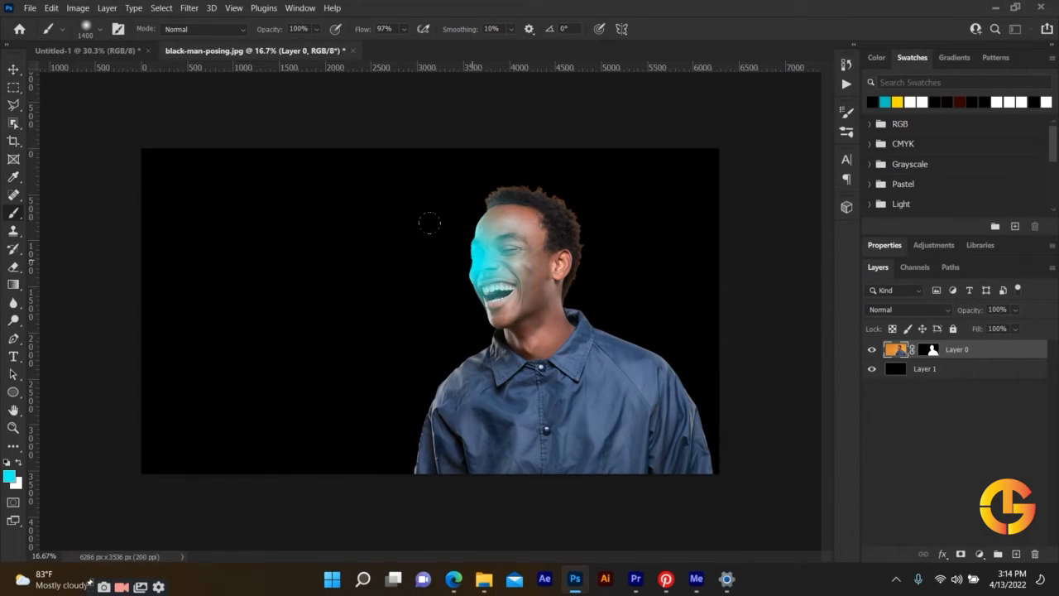
pyautogui.press('v')
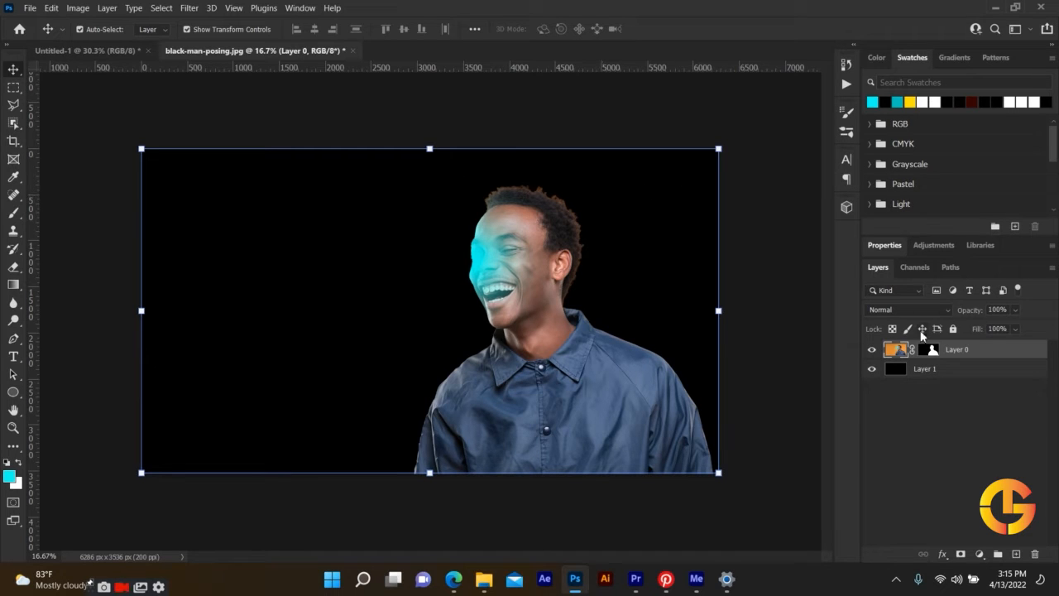
pyautogui.click(62, 107)
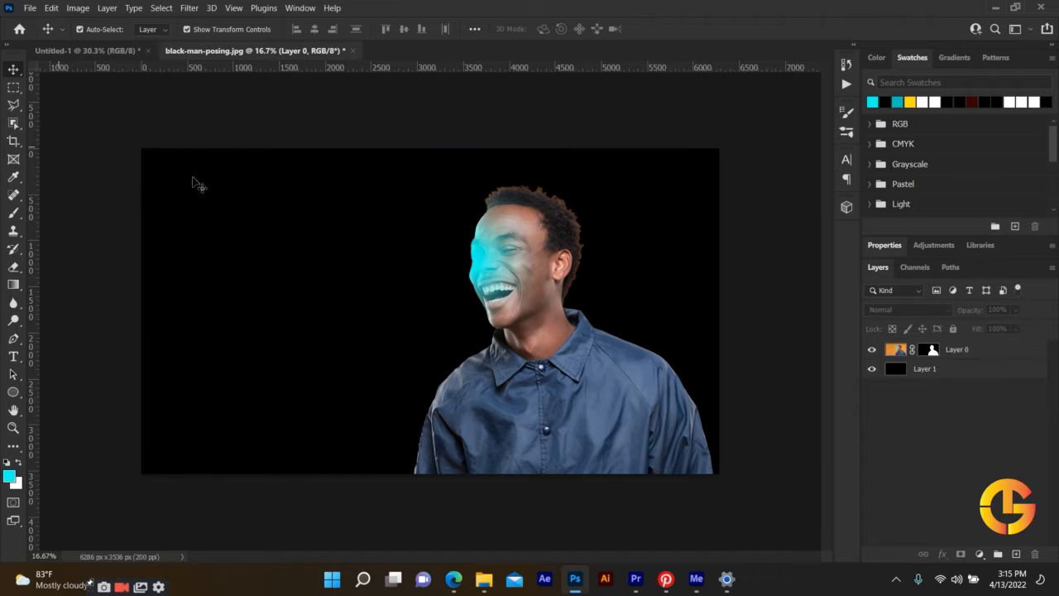
pyautogui.moveTo(477, 278); pyautogui.dragTo(530, 265)
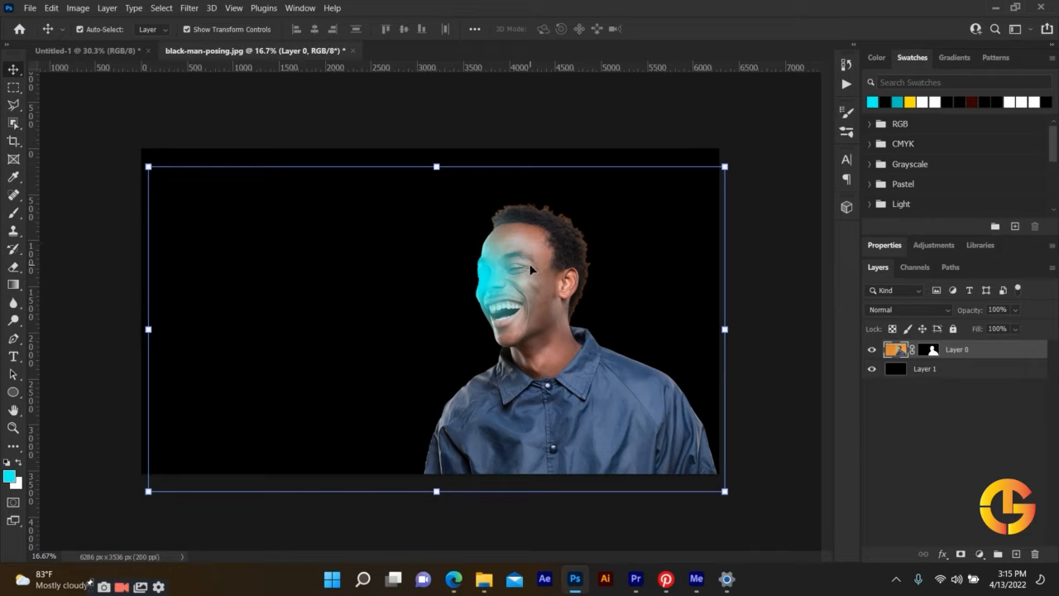
pyautogui.hotkey('ctrl', 'z')
pyautogui.hotkey('ctrl', 'z')
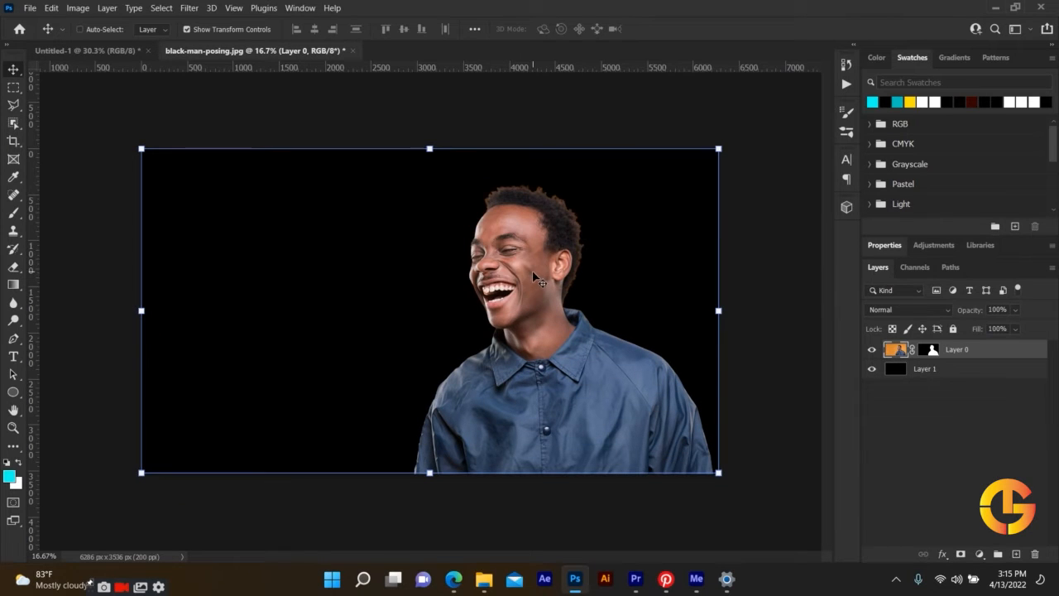
# - Add a new layer above the cut-out man and brush a soft cyan dab over the front of his face
pyautogui.click(1016, 554)
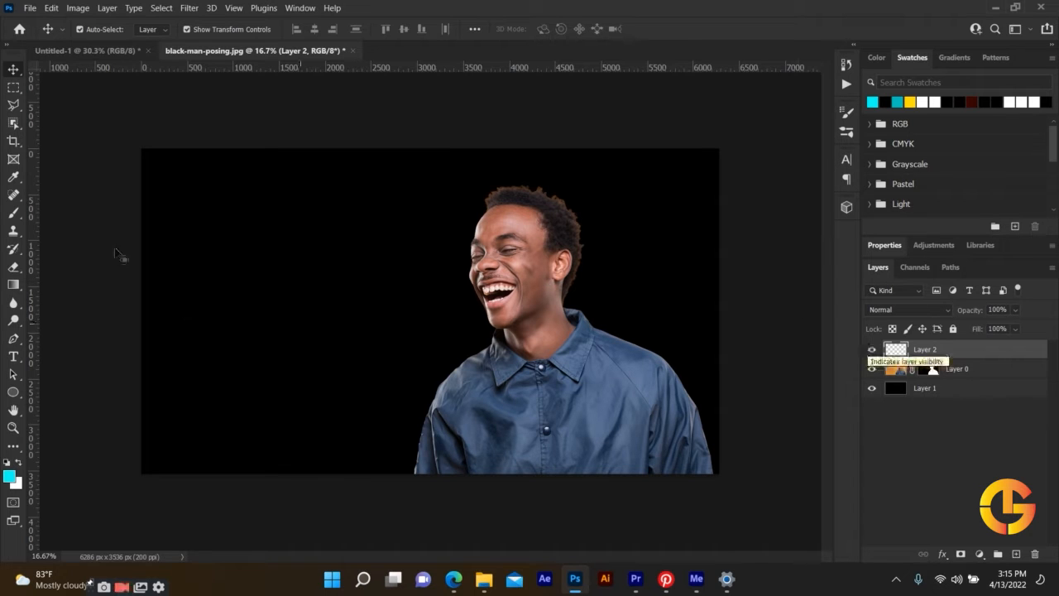
pyautogui.press('b')
pyautogui.moveTo(454, 223); pyautogui.dragTo(455, 217)
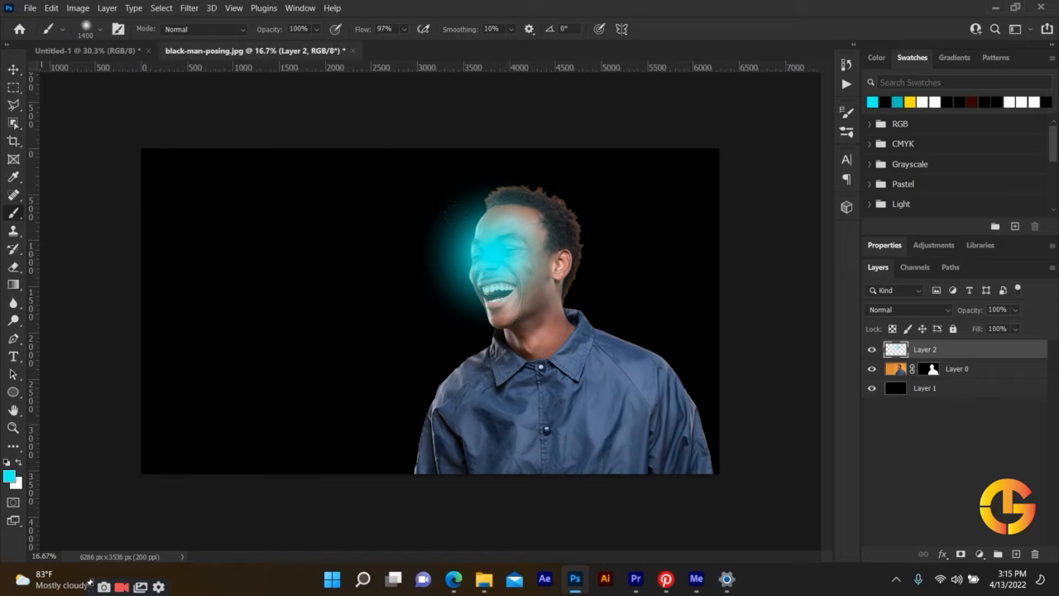
# - Enlarge the cyan glow around the man's head and set its layer's blend mode to Linear Burn
pyautogui.click(15, 71)
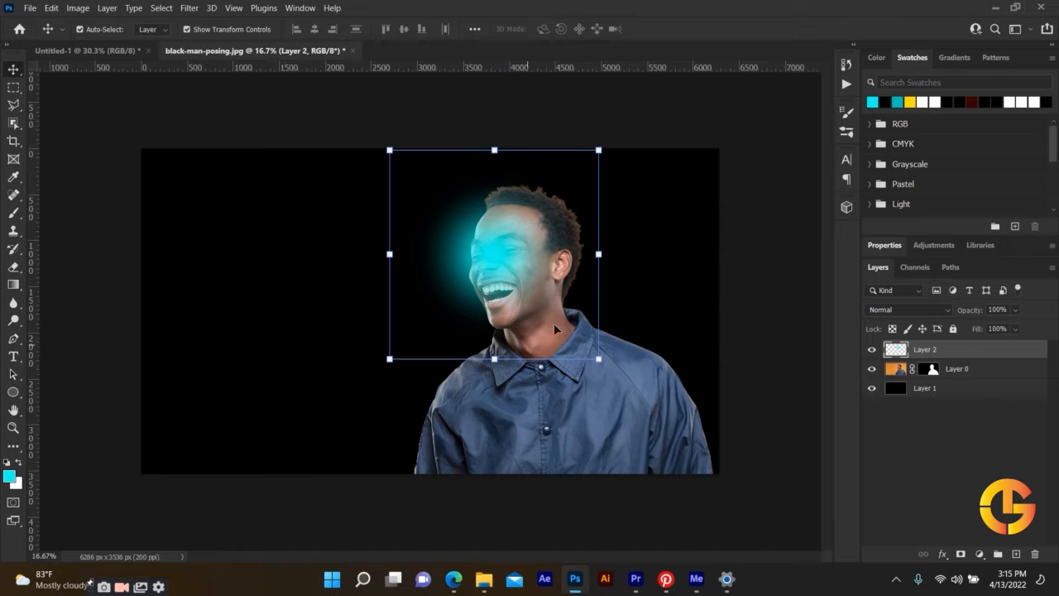
pyautogui.moveTo(617, 366); pyautogui.dragTo(656, 396)
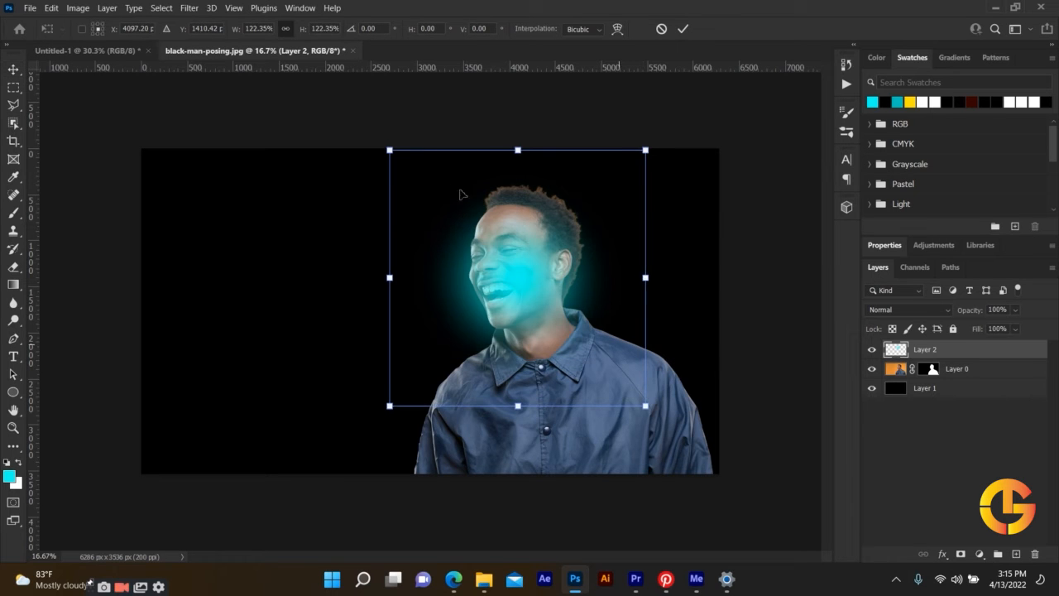
pyautogui.moveTo(385, 149); pyautogui.dragTo(317, 89)
pyautogui.moveTo(486, 273); pyautogui.dragTo(477, 300)
pyautogui.moveTo(635, 121); pyautogui.dragTo(668, 91)
pyautogui.press('Return')
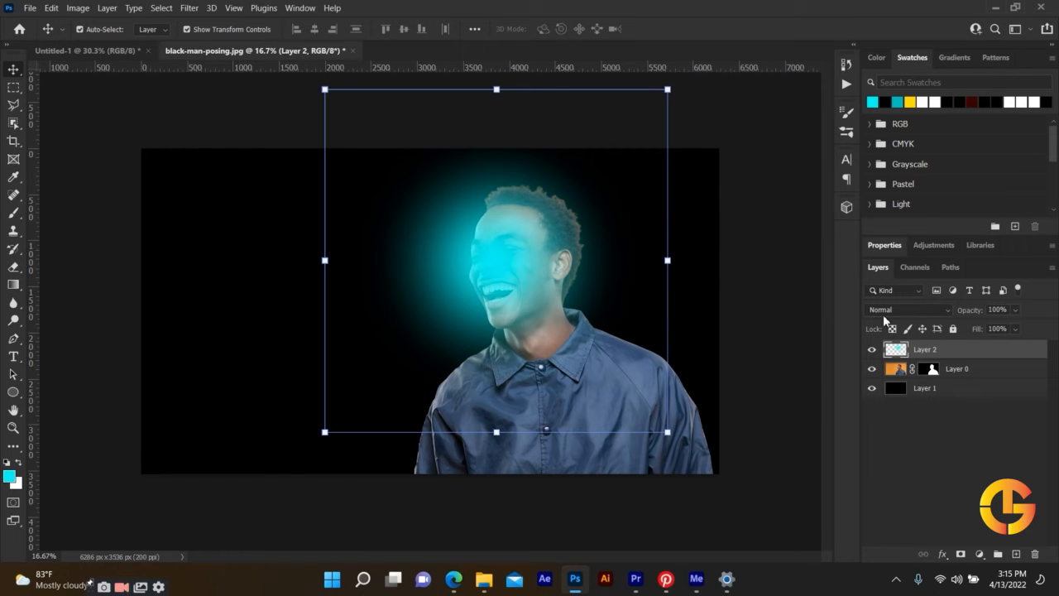
pyautogui.click(892, 314)
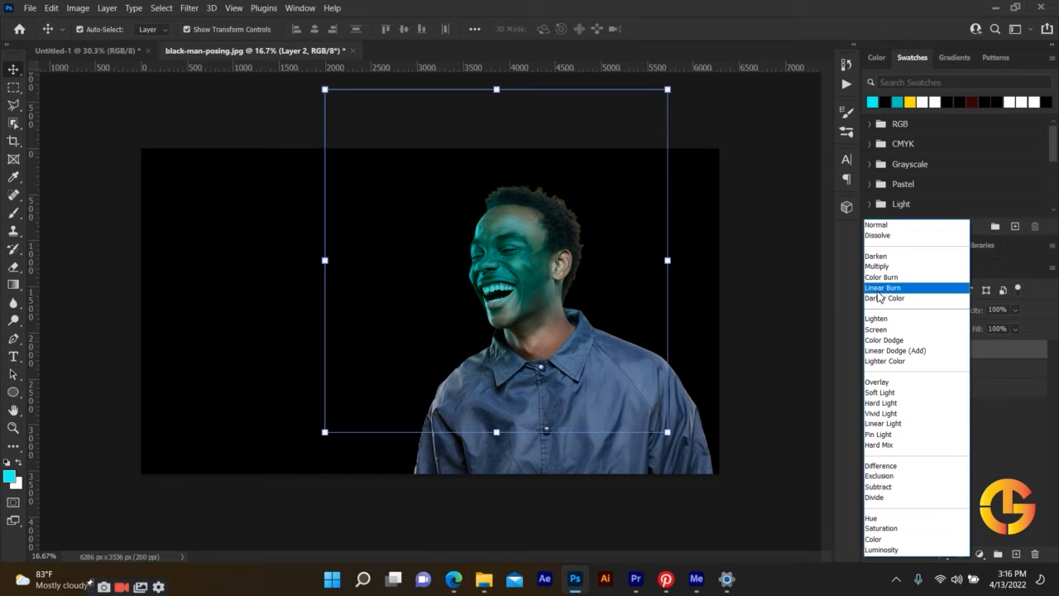
pyautogui.click(879, 290)
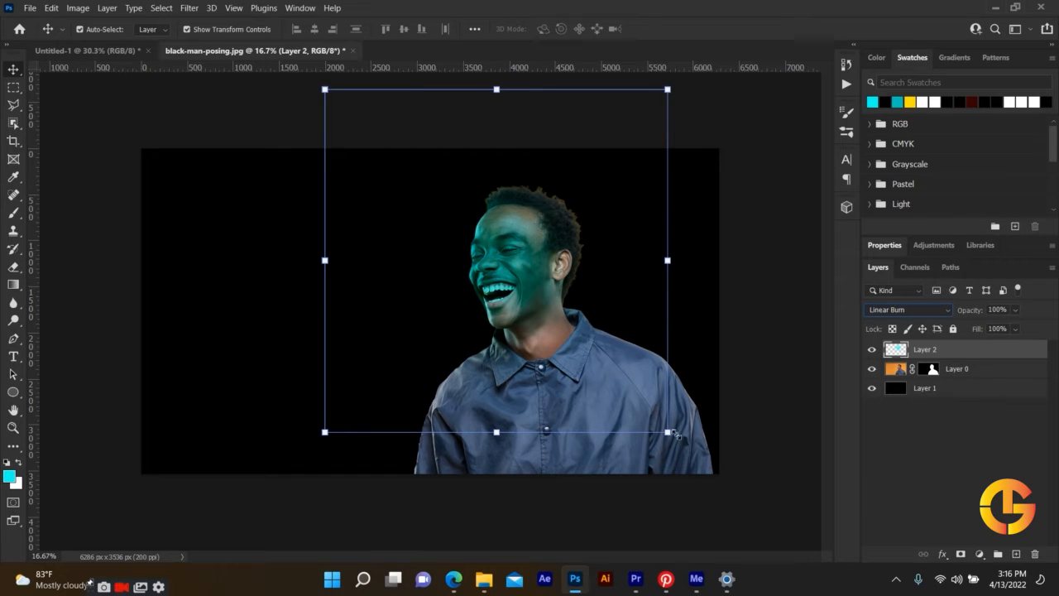
# - Scale the Linear Burn glow up proportionally to about 174% so that it covers the man's head and upper body
pyautogui.moveTo(672, 436); pyautogui.dragTo(710, 472)
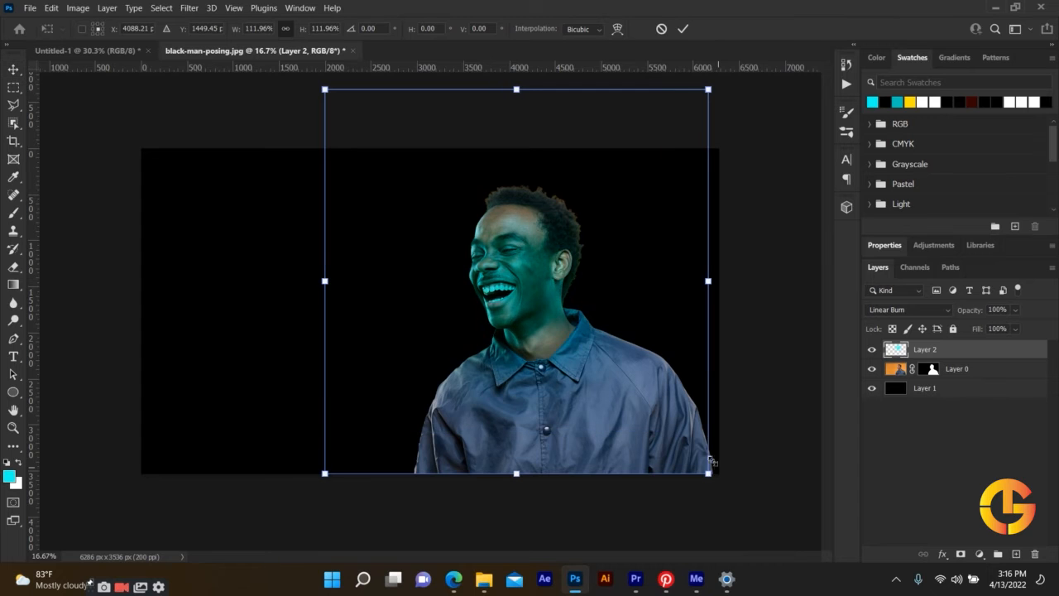
pyautogui.moveTo(547, 278); pyautogui.dragTo(495, 251)
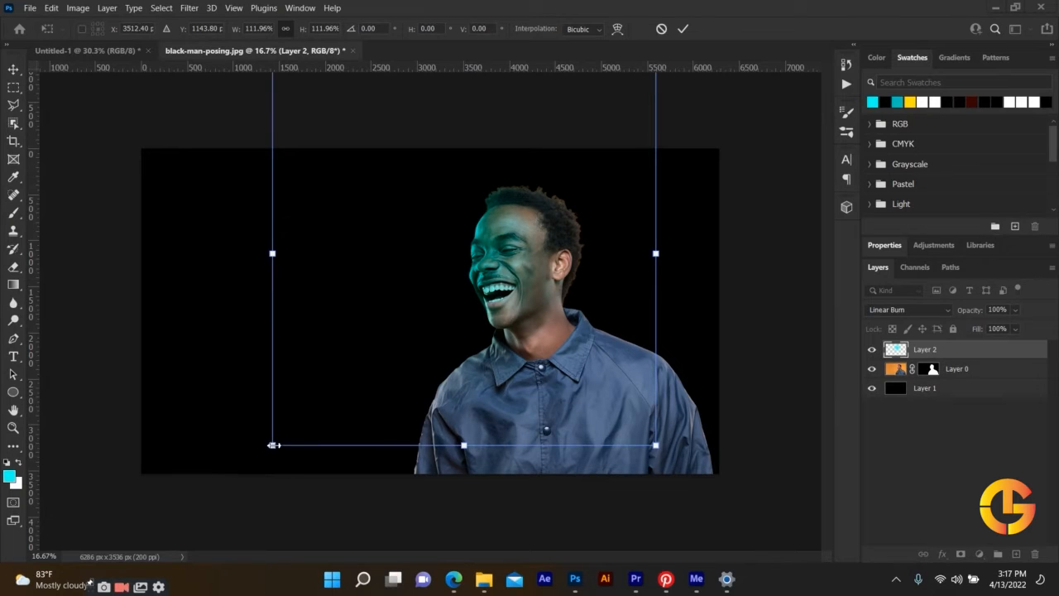
pyautogui.moveTo(274, 446); pyautogui.dragTo(235, 512)
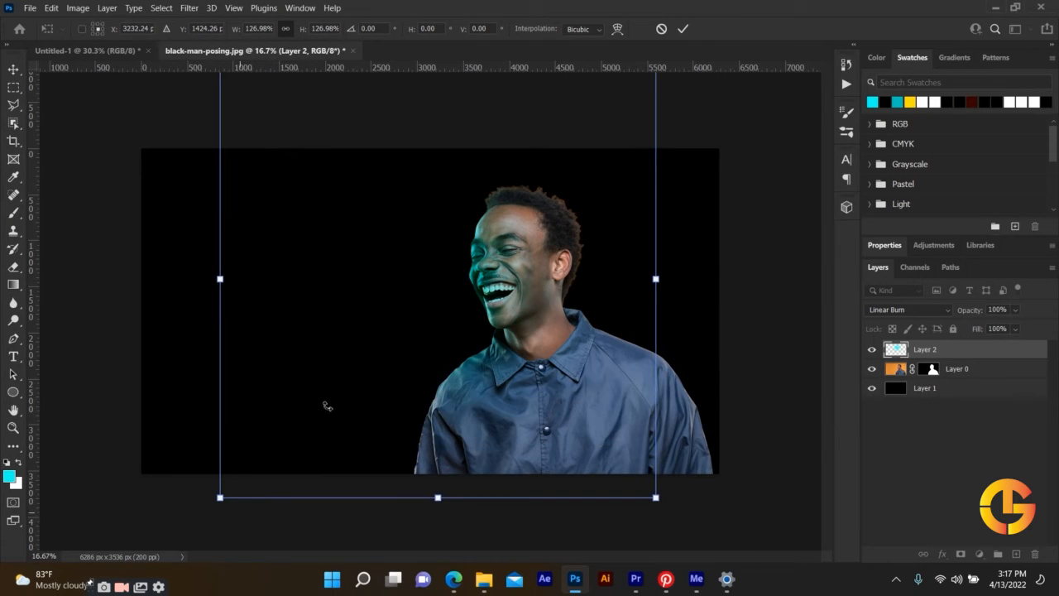
pyautogui.scroll(-1, 395, 356)
pyautogui.moveTo(621, 103); pyautogui.dragTo(676, 88)
pyautogui.scroll(-2, 344, 332)
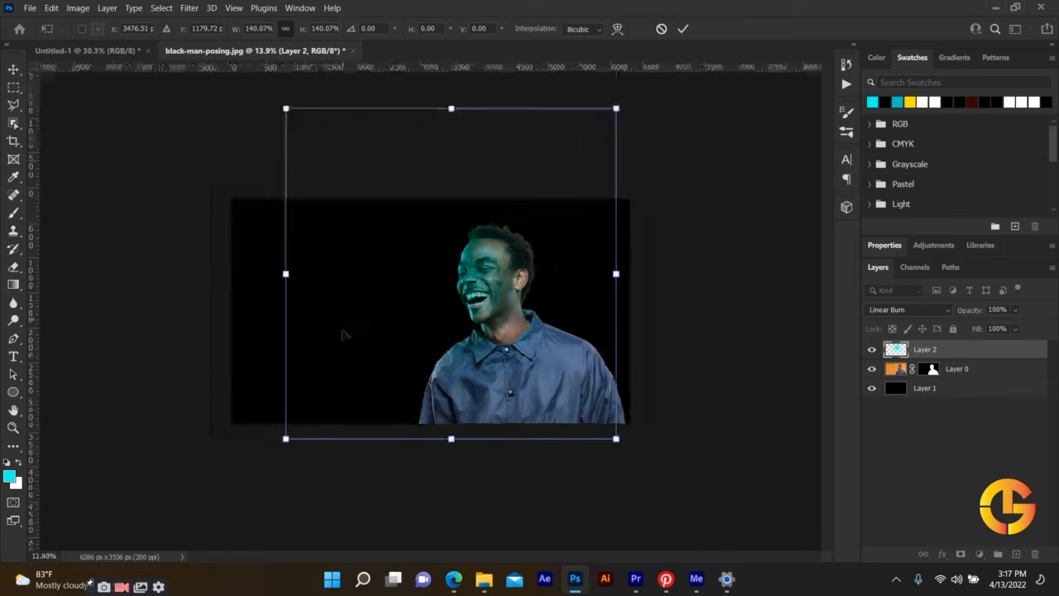
pyautogui.scroll(2, 344, 345)
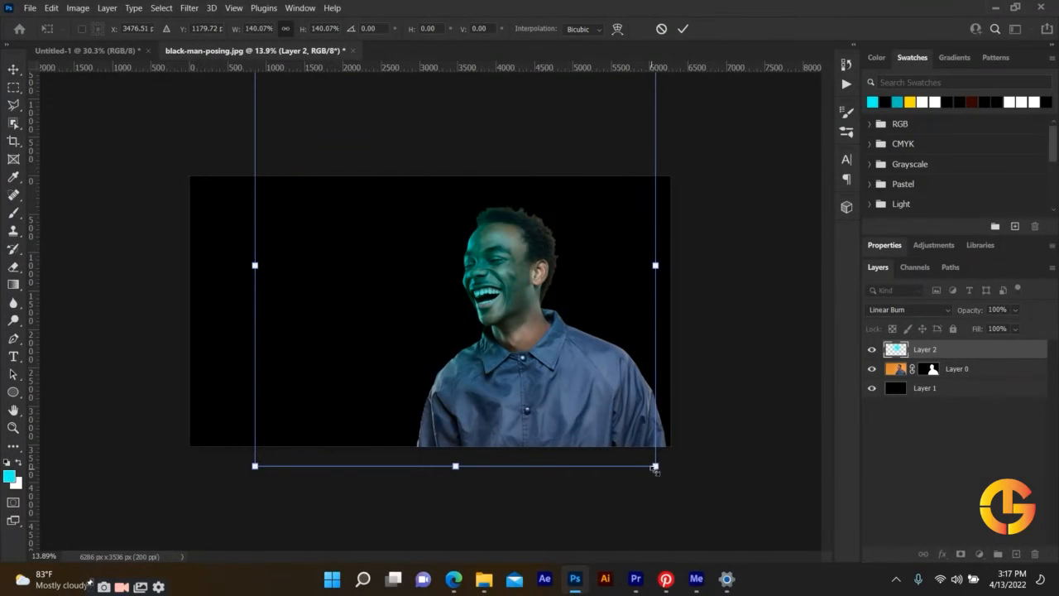
pyautogui.moveTo(669, 474); pyautogui.dragTo(698, 502)
pyautogui.scroll(-2, 448, 448)
pyautogui.moveTo(627, 125); pyautogui.dragTo(644, 108)
pyautogui.moveTo(297, 456); pyautogui.dragTo(280, 478)
pyautogui.moveTo(644, 108); pyautogui.dragTo(661, 96)
pyautogui.press('Return')
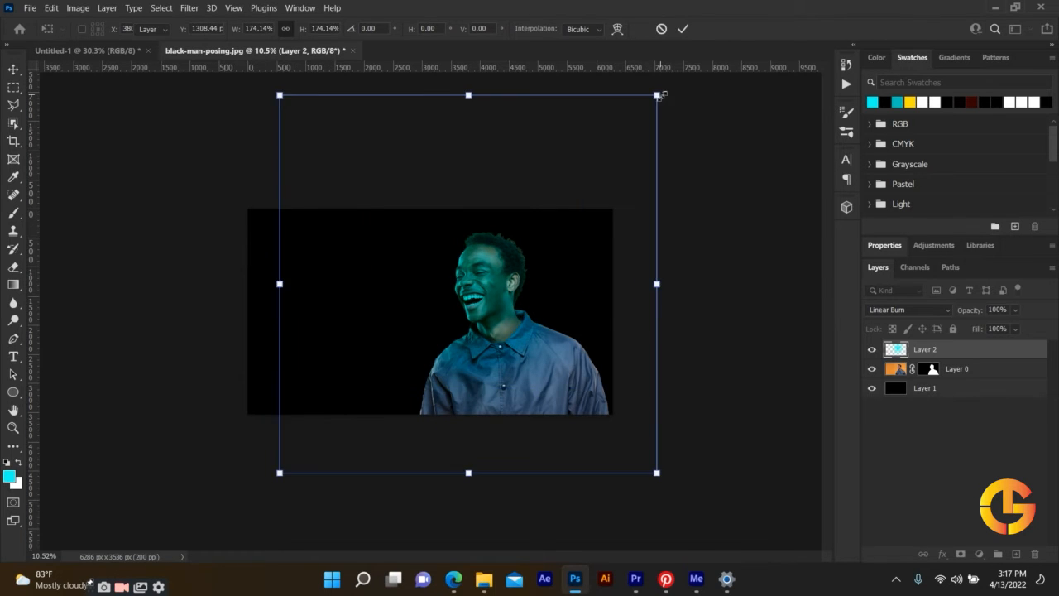
# - Shift the enlarged cyan glow up and toward the front of the man's face, and deselect its layer
pyautogui.scroll(5, 511, 321)
pyautogui.moveTo(513, 324); pyautogui.dragTo(478, 282)
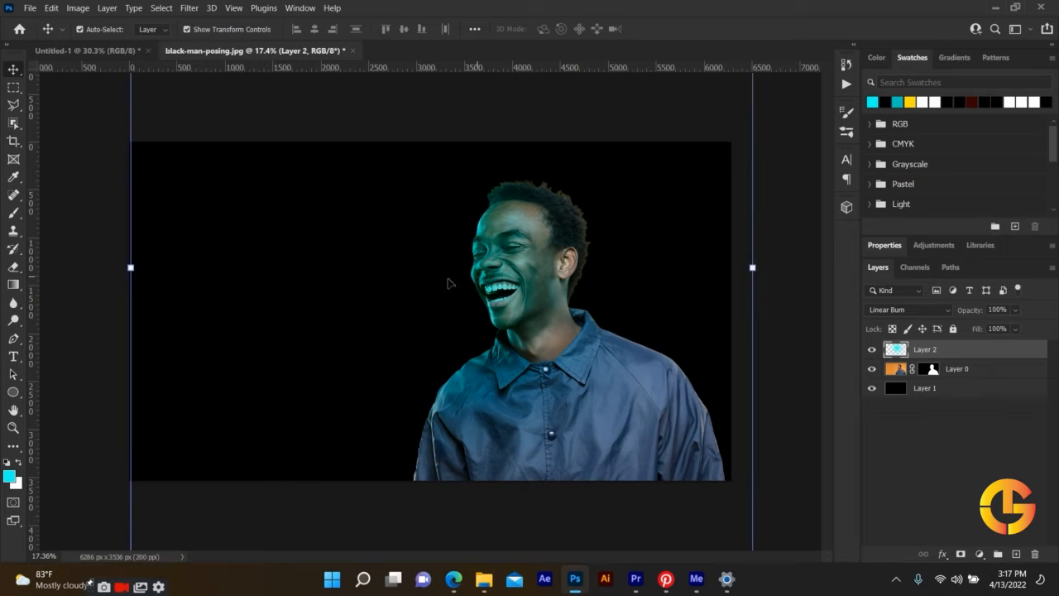
pyautogui.click(82, 123)
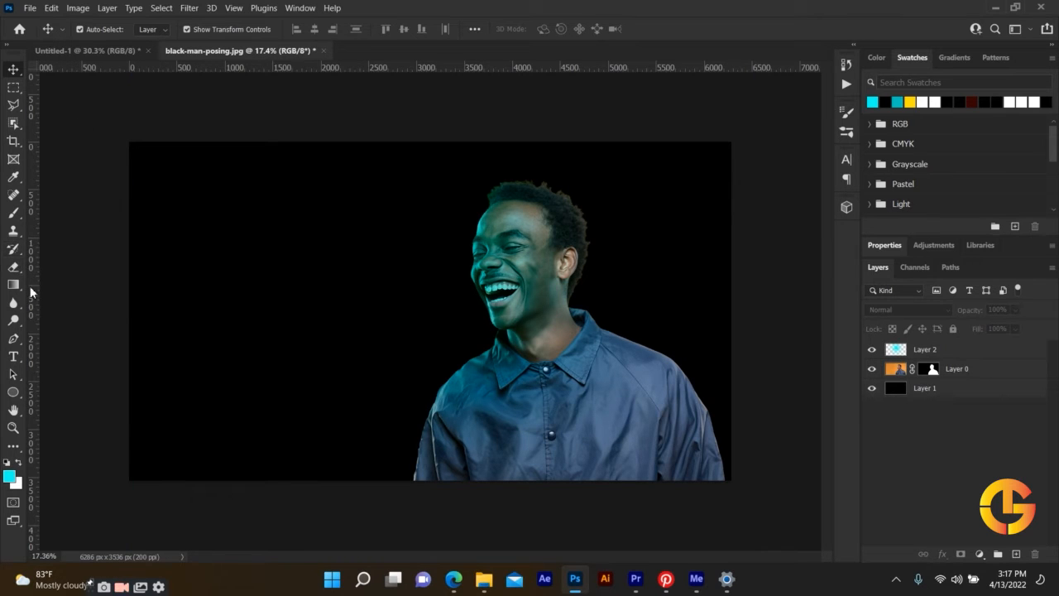
# - Draw a closed six-point Pen path from outside the canvas's upper-left corner around the man's head and chest
pyautogui.click(22, 339)
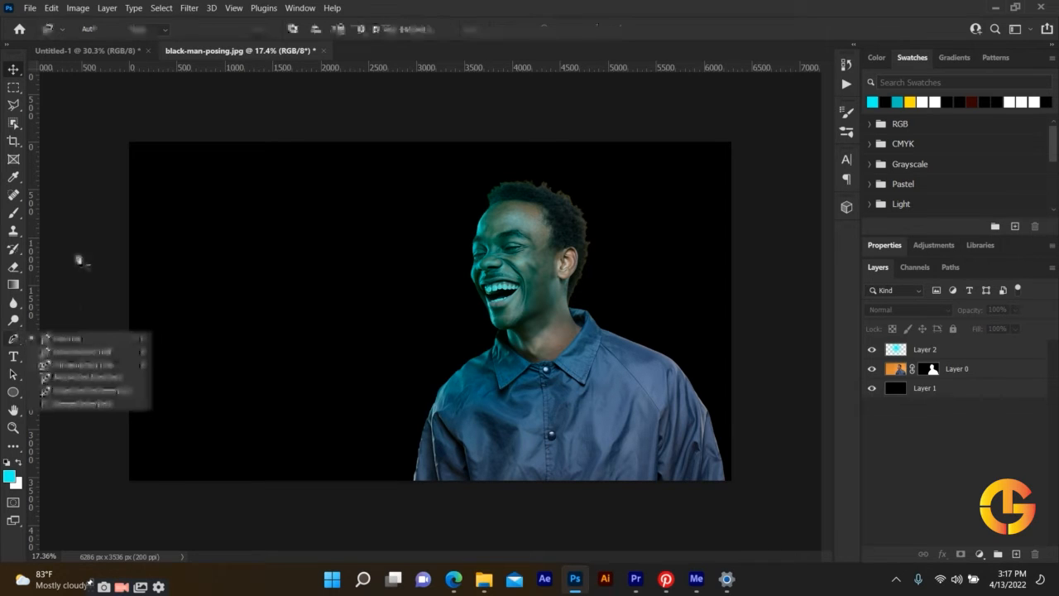
pyautogui.click(57, 341)
pyautogui.click(121, 127)
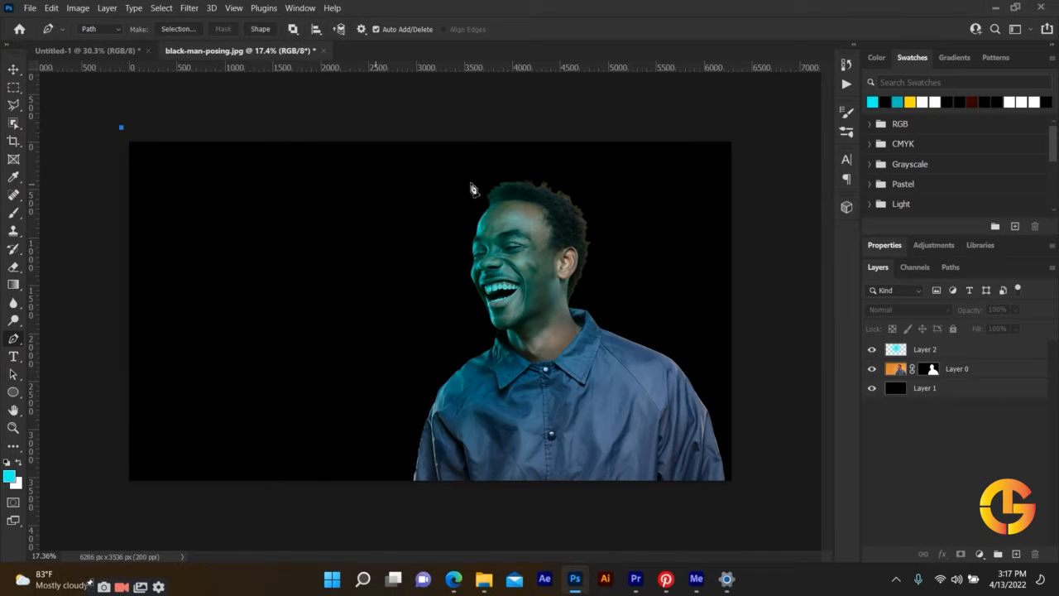
pyautogui.click(523, 198)
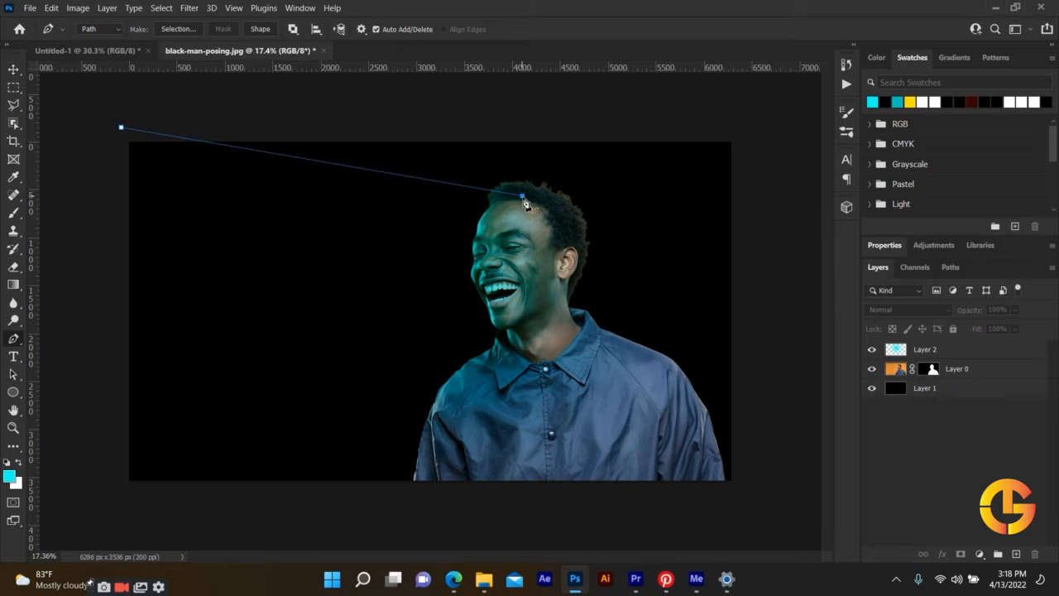
pyautogui.click(607, 247)
pyautogui.click(605, 375)
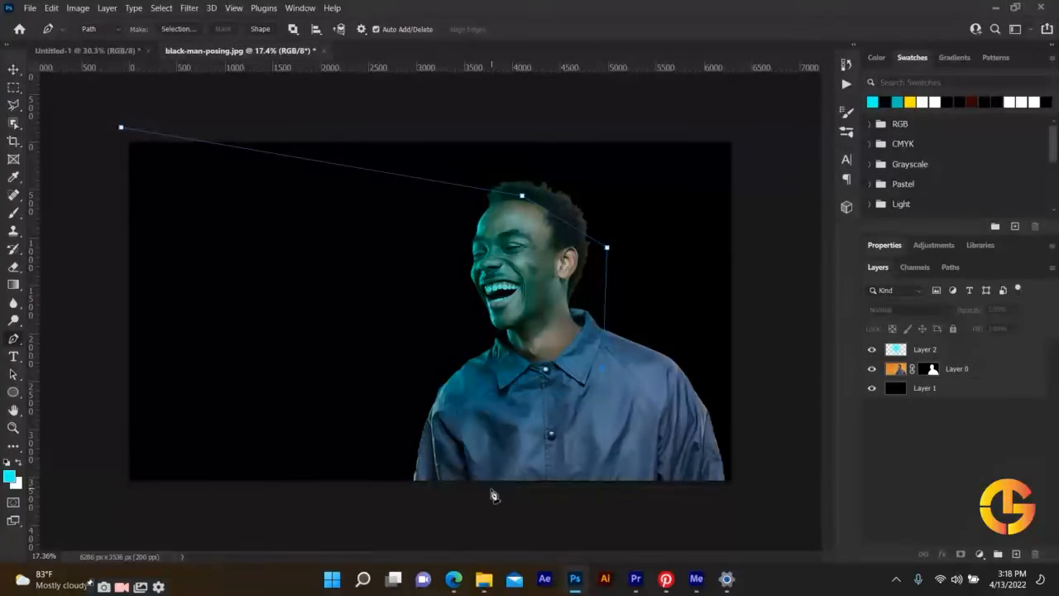
pyautogui.click(108, 254)
pyautogui.click(121, 129)
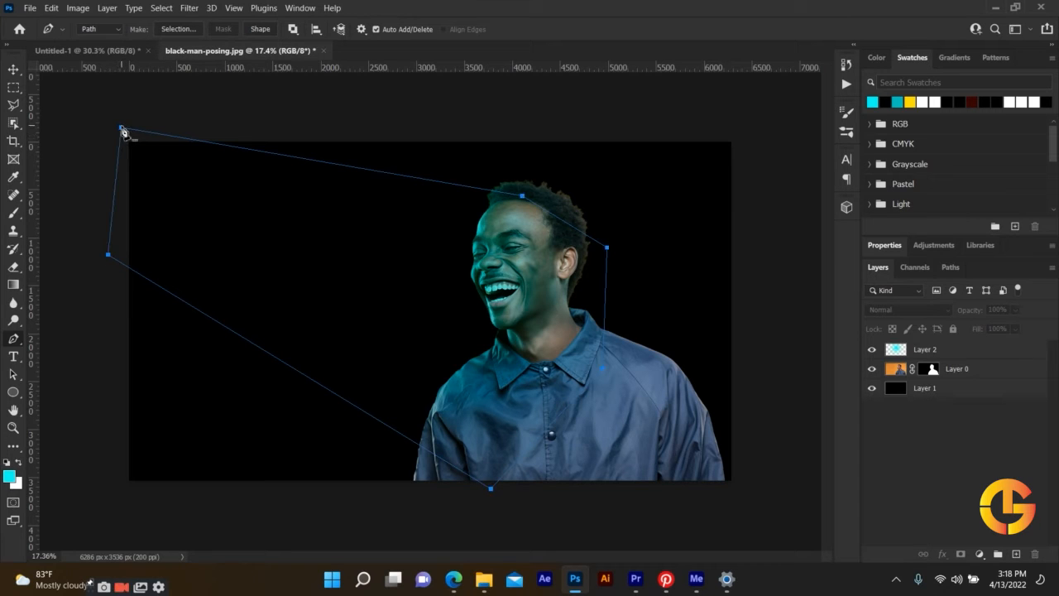
# - Add an empty layer above the cyan glow, try filling it with the cyan foreground color, and undo the fill
pyautogui.click(947, 351)
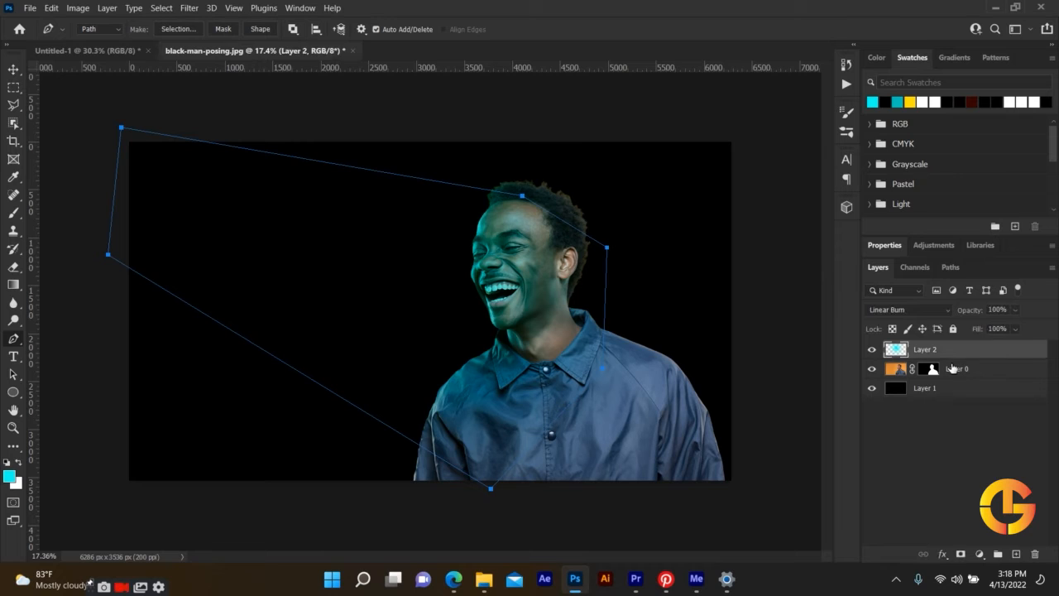
pyautogui.click(1016, 554)
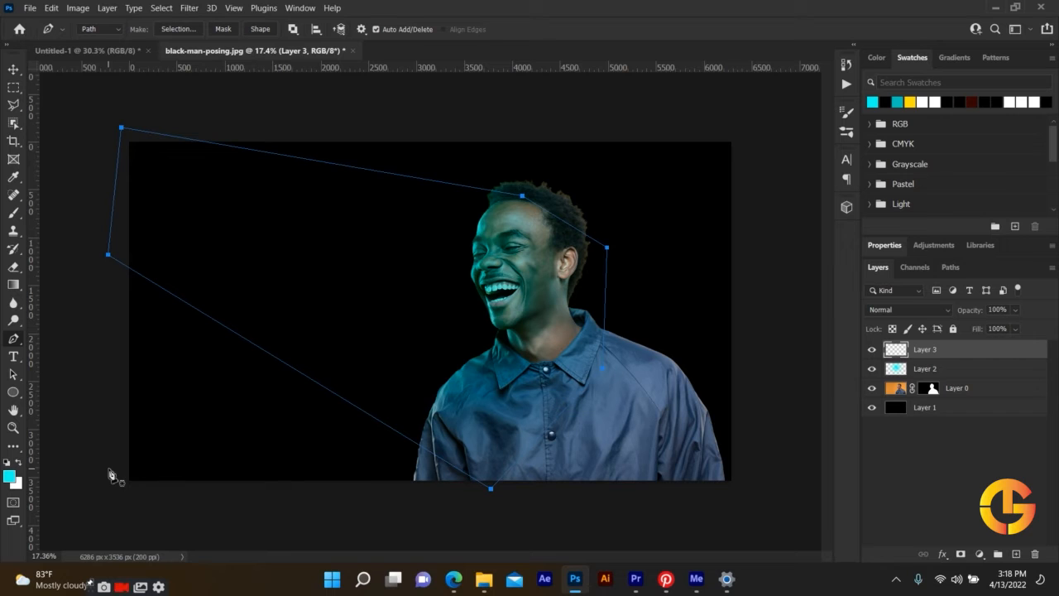
pyautogui.hotkey('alt', 'BackSpace')
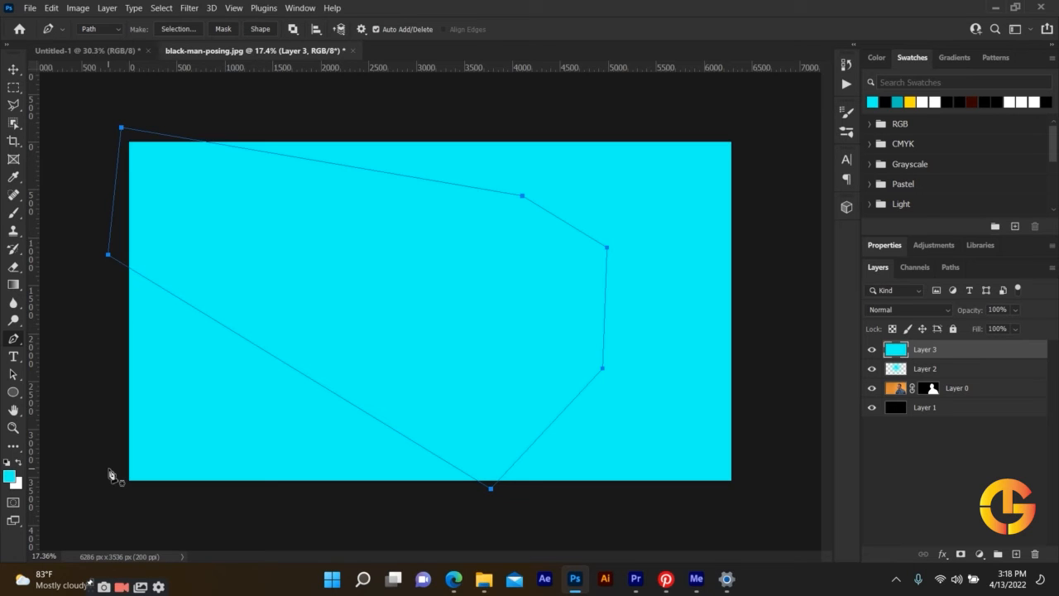
pyautogui.hotkey('ctrl', 'z')
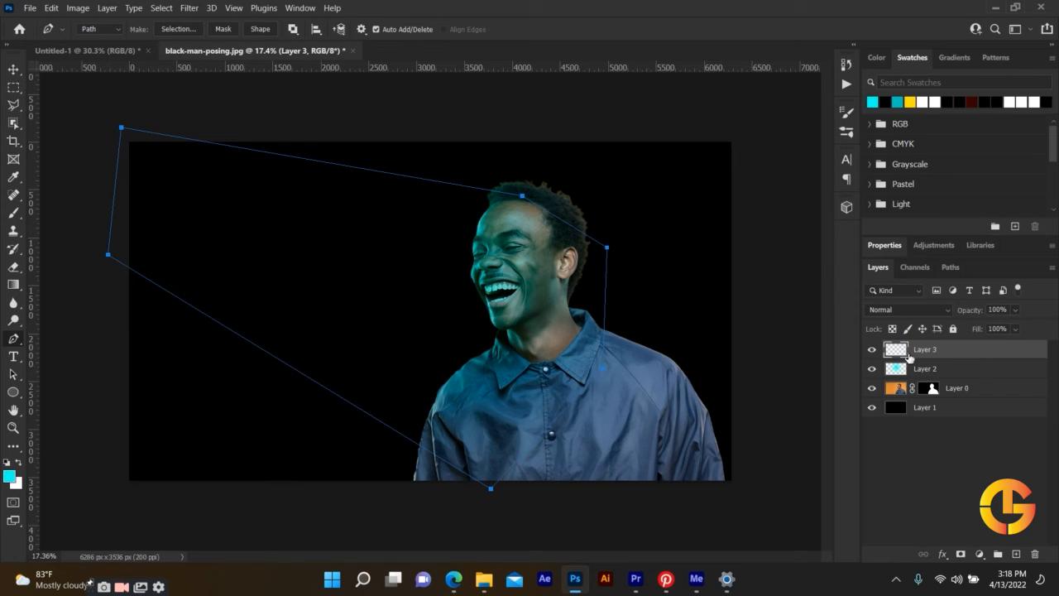
# - Turn the Pen path into an unfeathered selection, fill it with the cyan foreground color on the empty layer, and deselect
pyautogui.rightClick(299, 254)
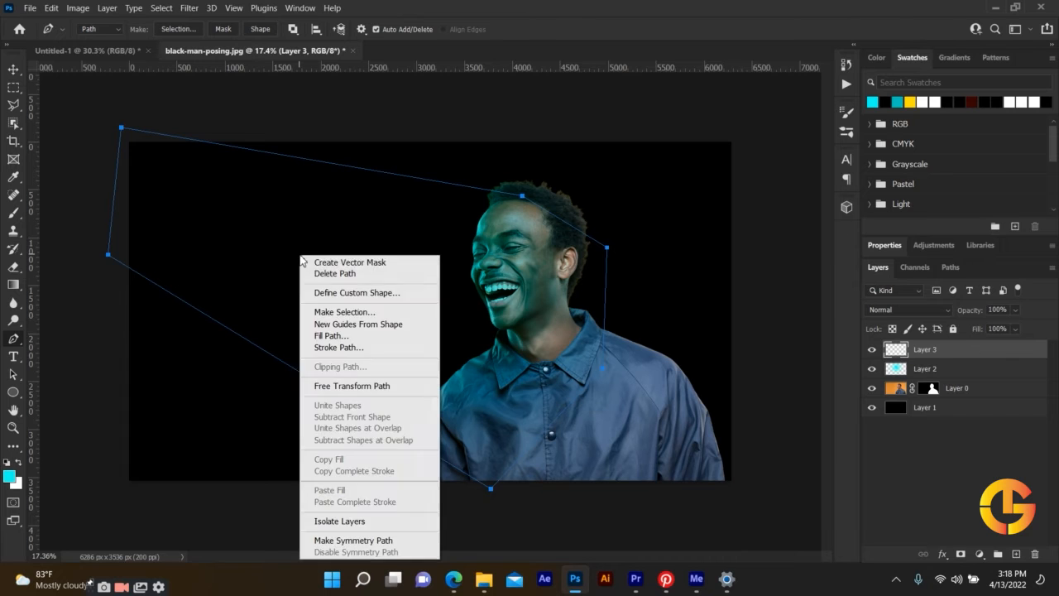
pyautogui.click(269, 222)
pyautogui.rightClick(269, 222)
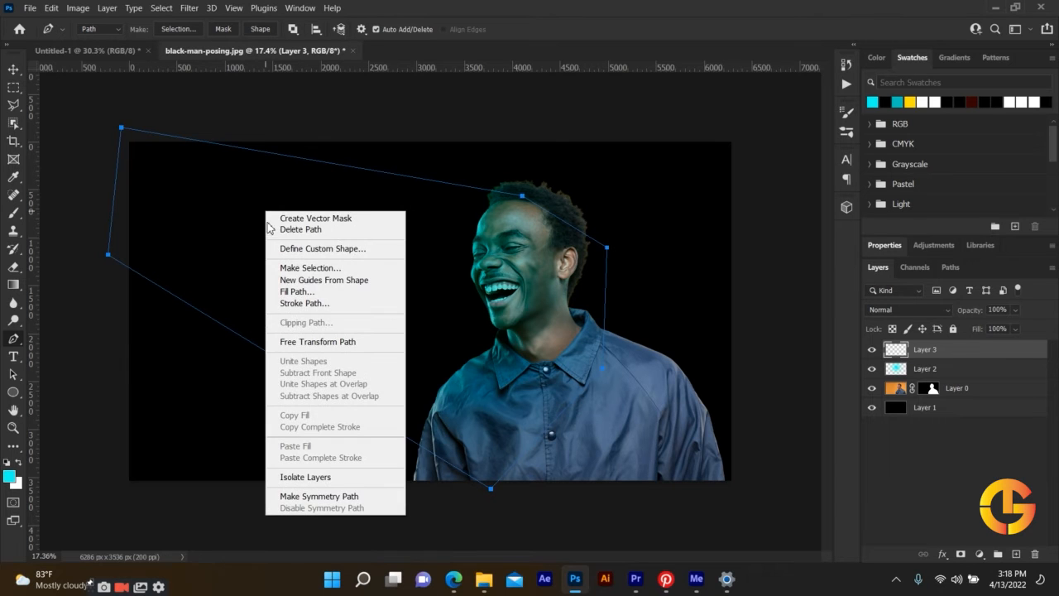
pyautogui.click(308, 271)
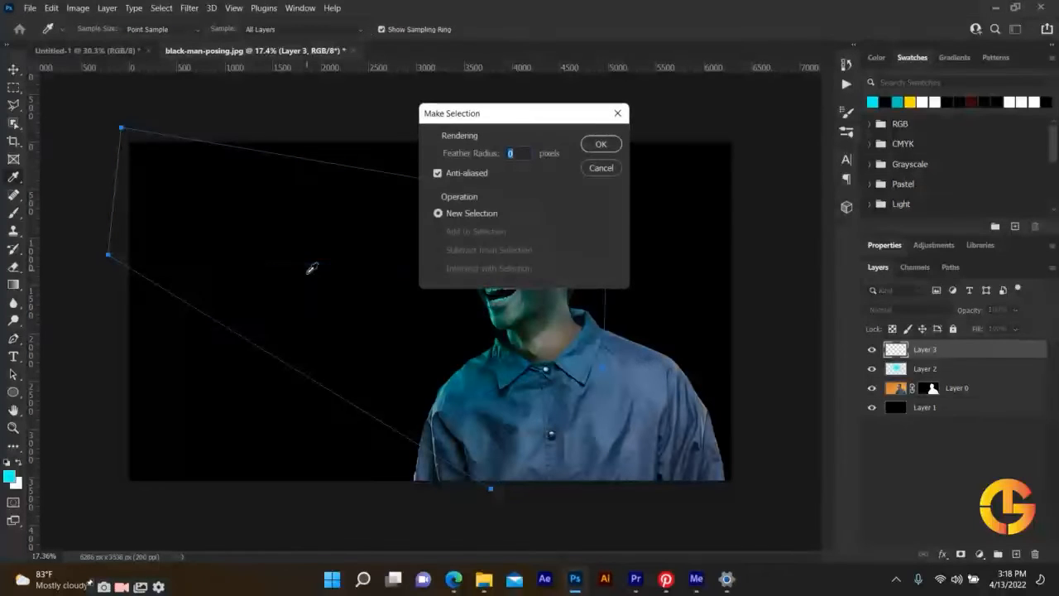
pyautogui.click(598, 143)
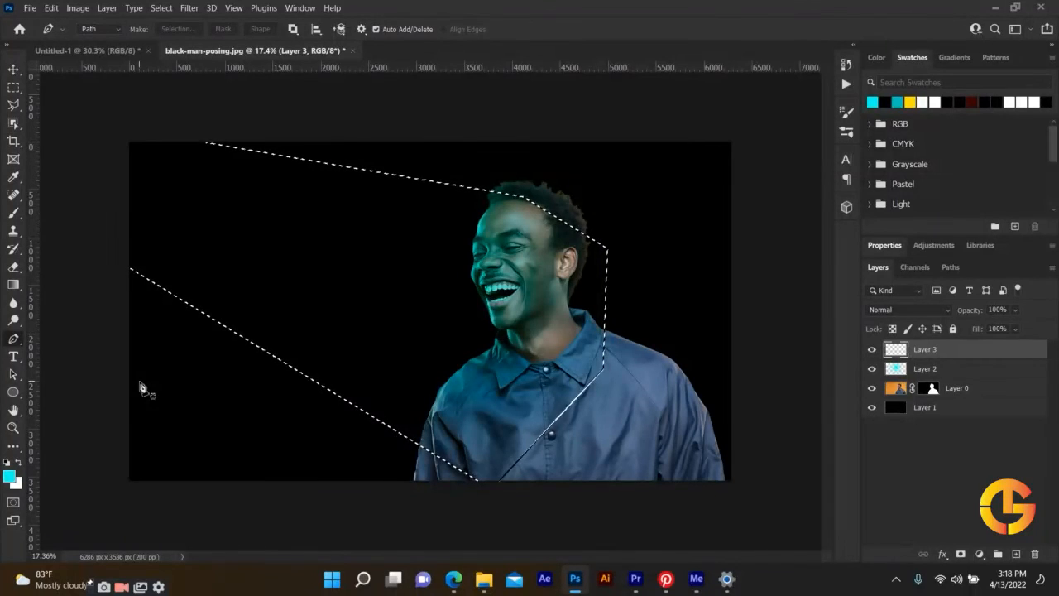
pyautogui.hotkey('alt', 'BackSpace')
pyautogui.hotkey('ctrl', 'd')
# - Apply a Gaussian Blur with a radius of 562.5 pixels to the cyan shape layer
pyautogui.click(189, 7)
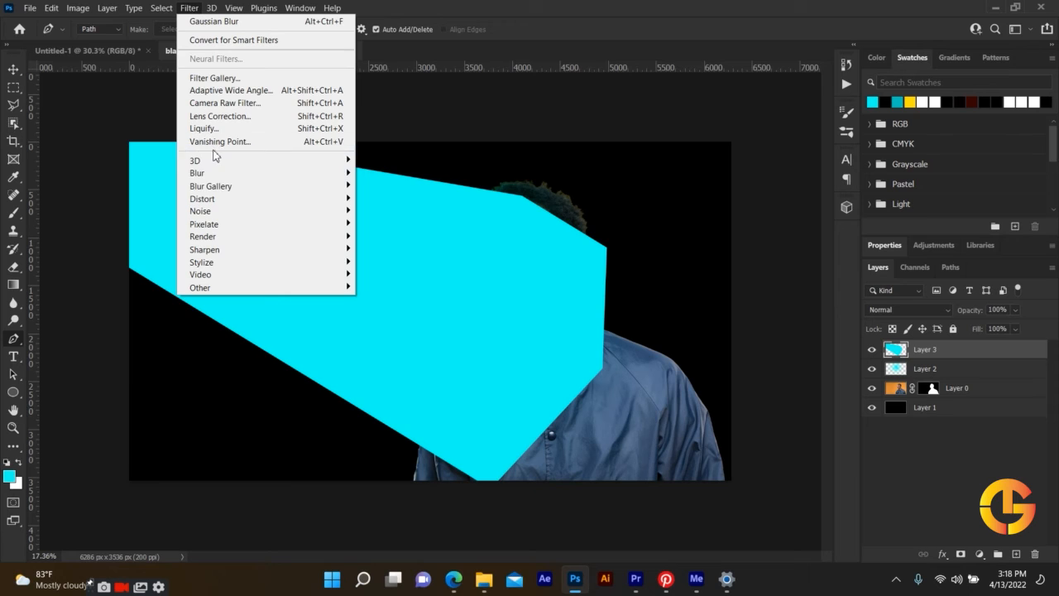
pyautogui.moveTo(213, 173)
pyautogui.click(404, 223)
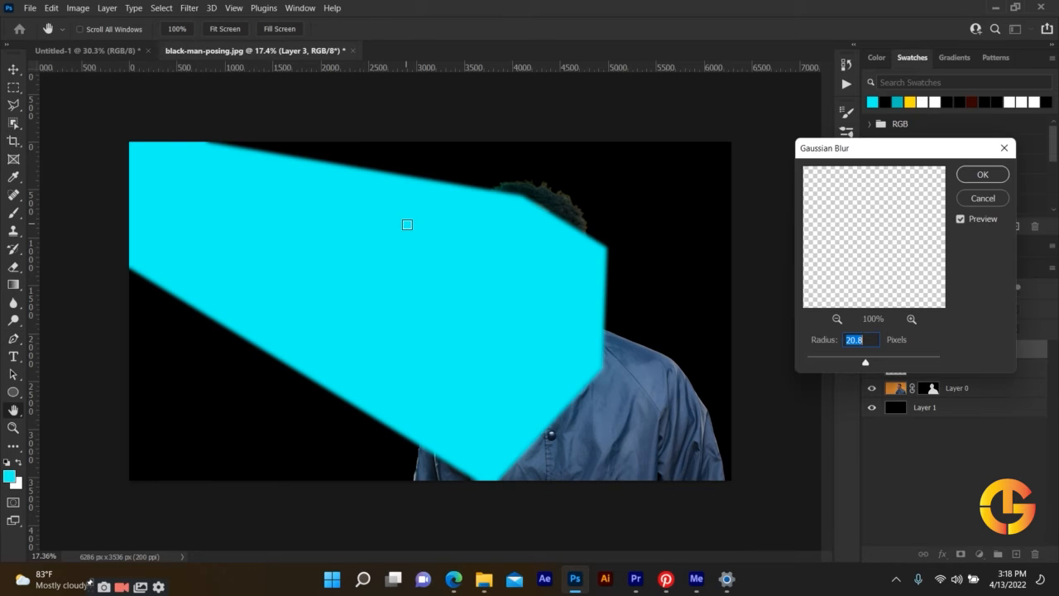
pyautogui.moveTo(892, 362); pyautogui.dragTo(926, 362)
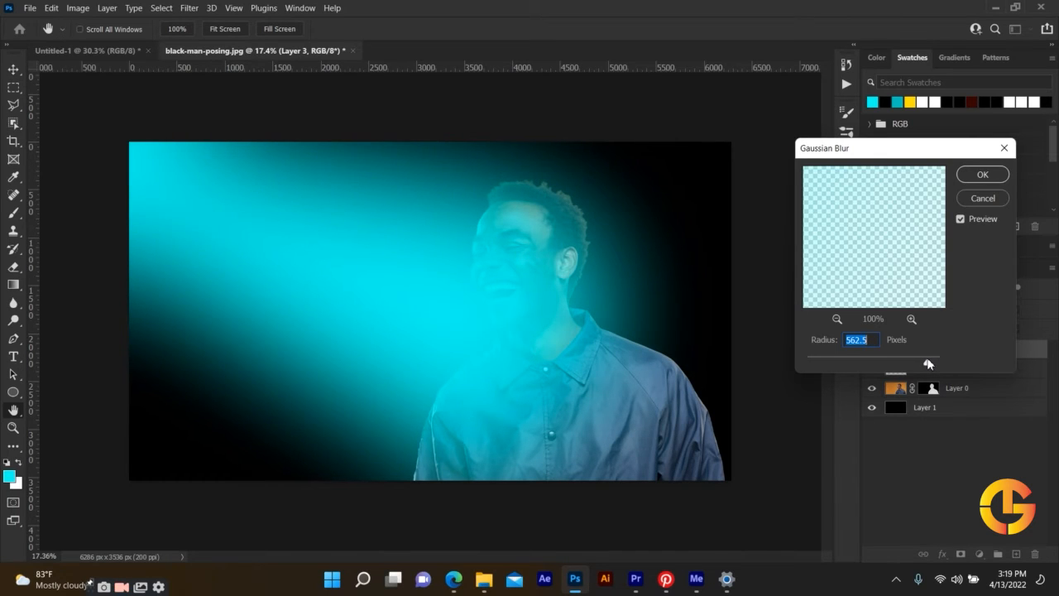
pyautogui.click(982, 173)
# - Lower the blurred cyan beam layer's opacity to 15%
pyautogui.press('p')
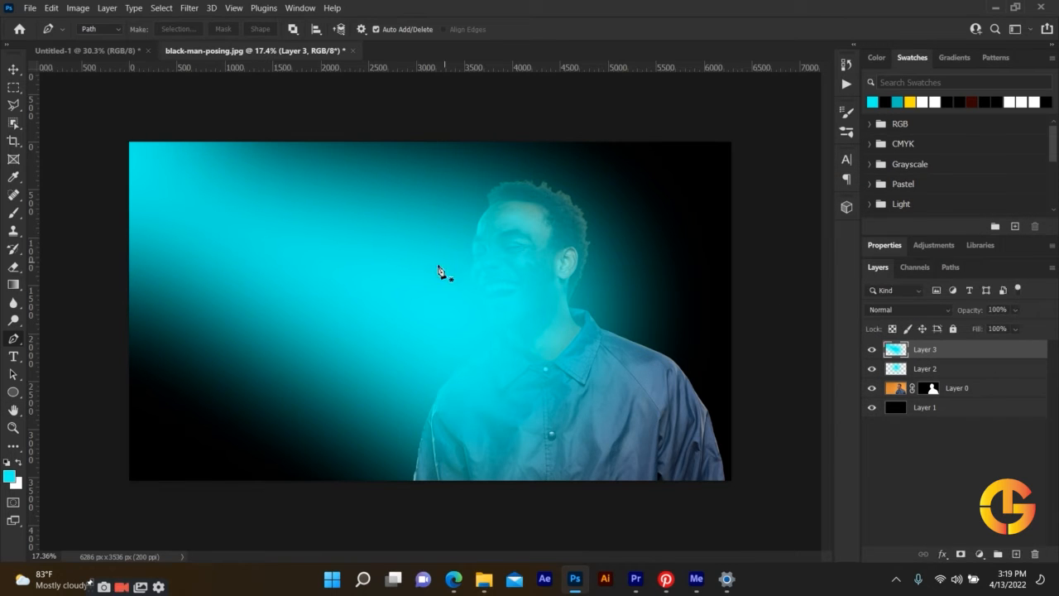
pyautogui.click(13, 71)
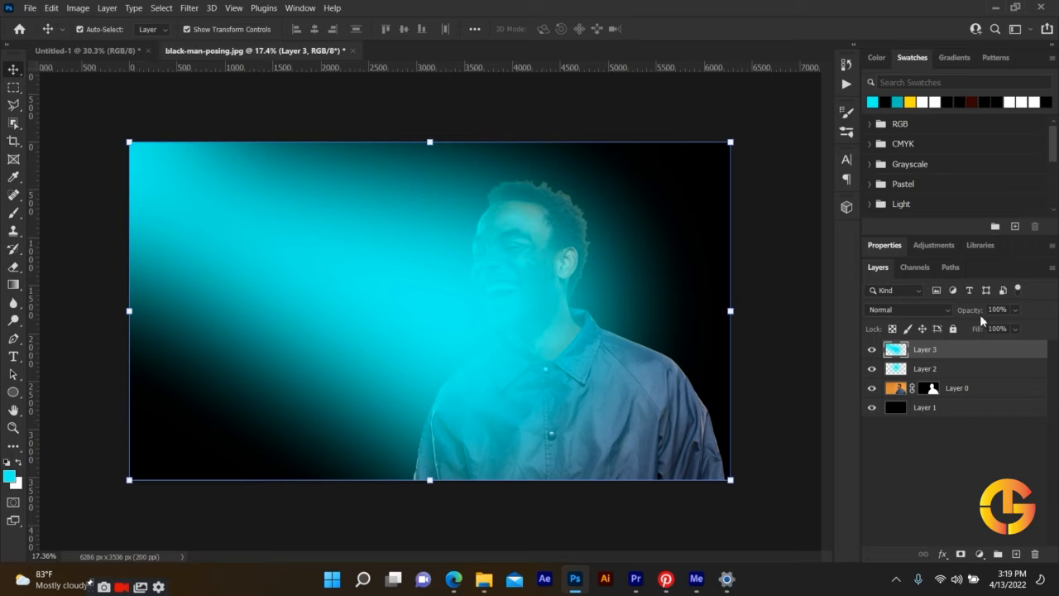
pyautogui.moveTo(978, 316); pyautogui.dragTo(916, 311)
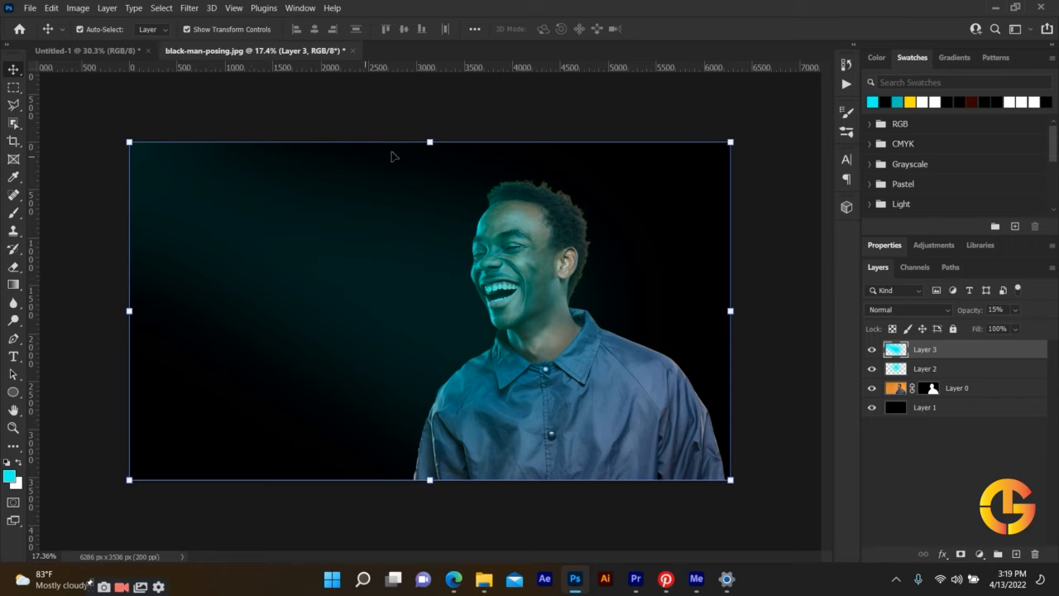
pyautogui.moveTo(430, 141); pyautogui.dragTo(390, 206)
pyautogui.rightClick(390, 206)
pyautogui.click(434, 135)
pyautogui.hotkey('ctrl', 'z')
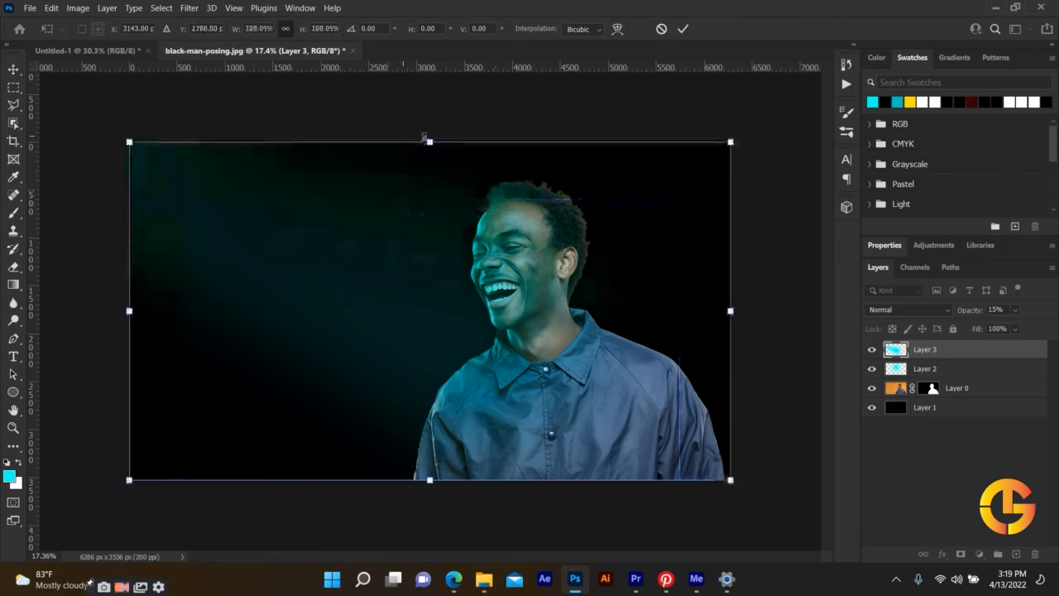
# - Distort the cyan beam by raising both lower corners and pulling the upper-right corner slightly outward, apply it, and deselect the layer
pyautogui.rightClick(398, 214)
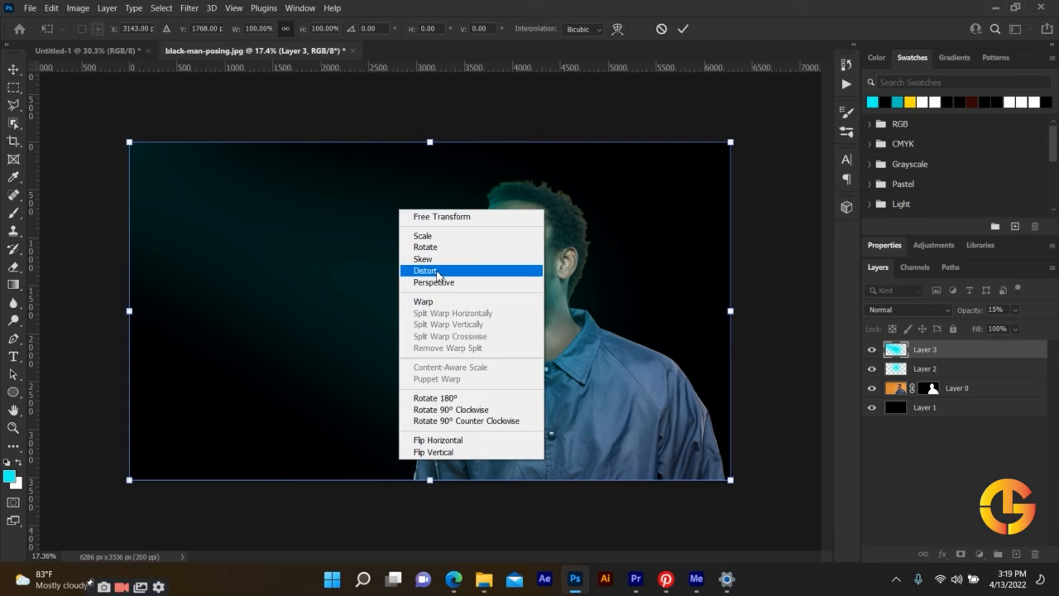
pyautogui.press('Escape')
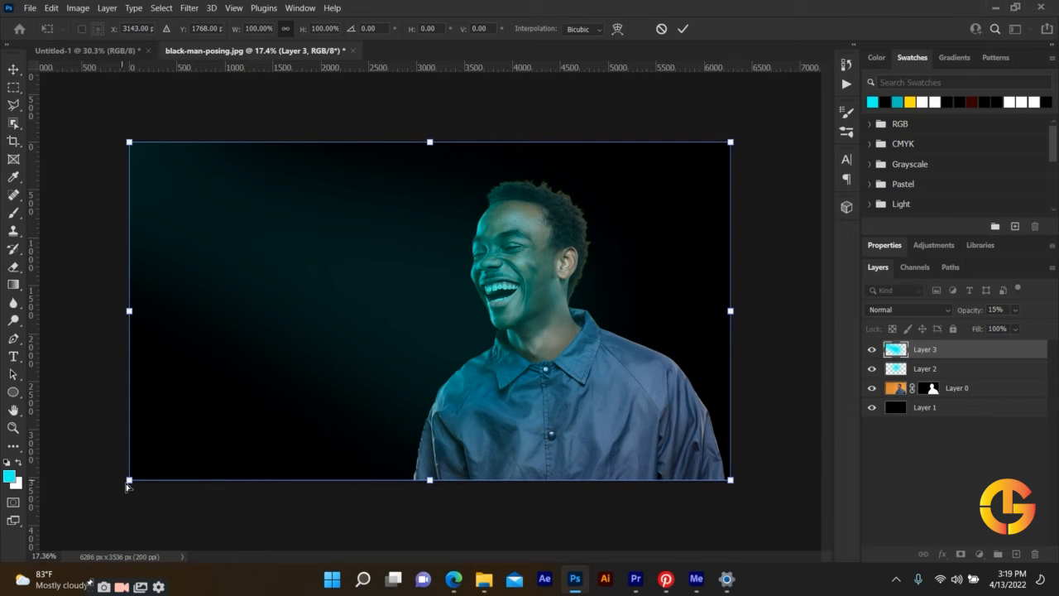
pyautogui.moveTo(130, 485); pyautogui.dragTo(183, 379)
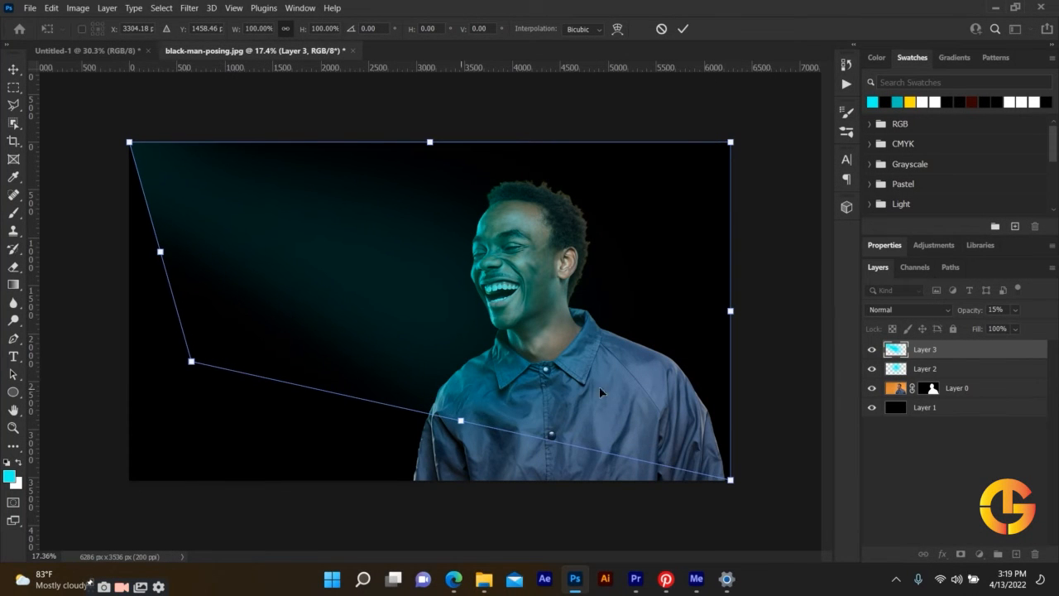
pyautogui.moveTo(729, 479); pyautogui.dragTo(644, 402)
pyautogui.moveTo(731, 148); pyautogui.dragTo(752, 136)
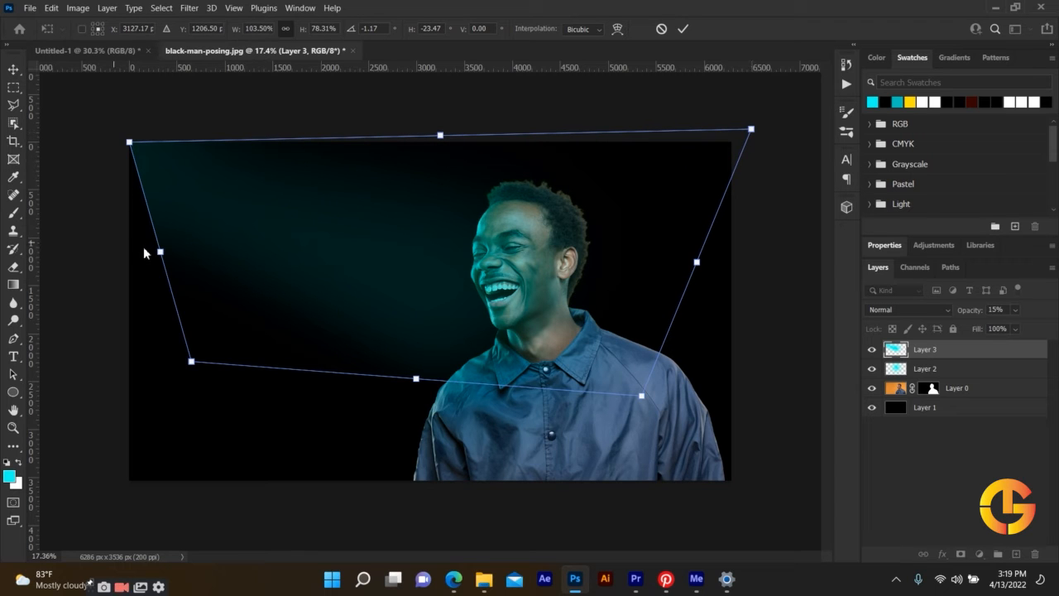
pyautogui.moveTo(190, 363); pyautogui.dragTo(117, 342)
pyautogui.press('Return')
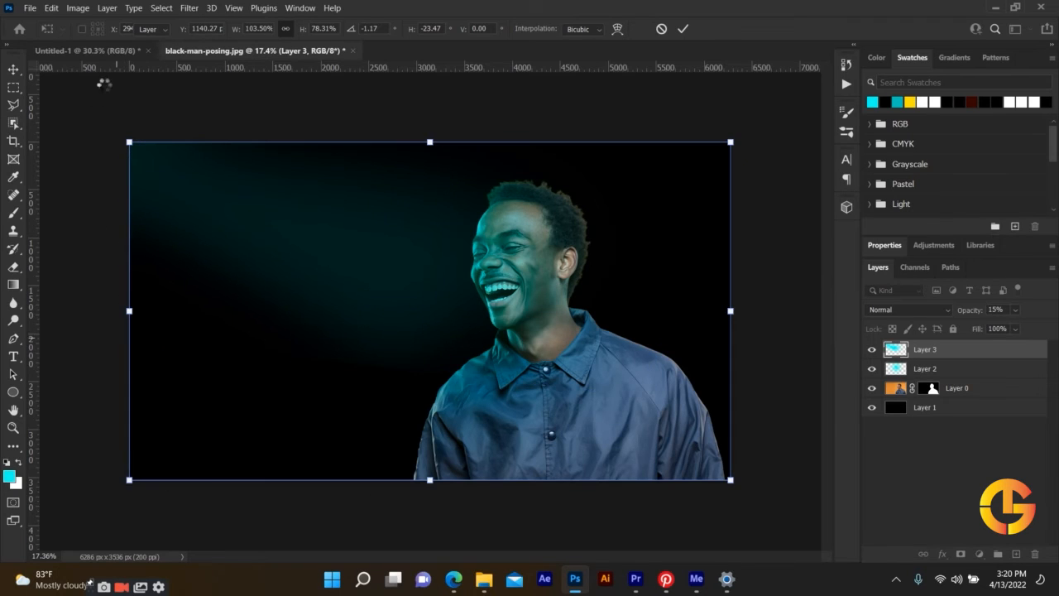
pyautogui.click(153, 97)
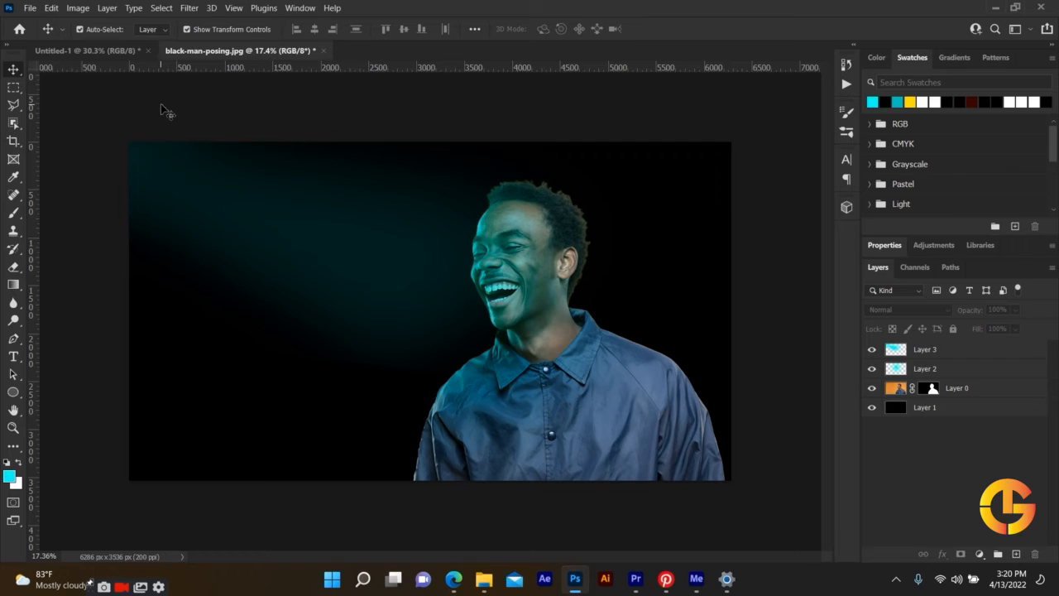
# - Select the cyan beam layer with the Eraser set to a brush size of 1200 and 35% opacity
pyautogui.scroll(1, 361, 399)
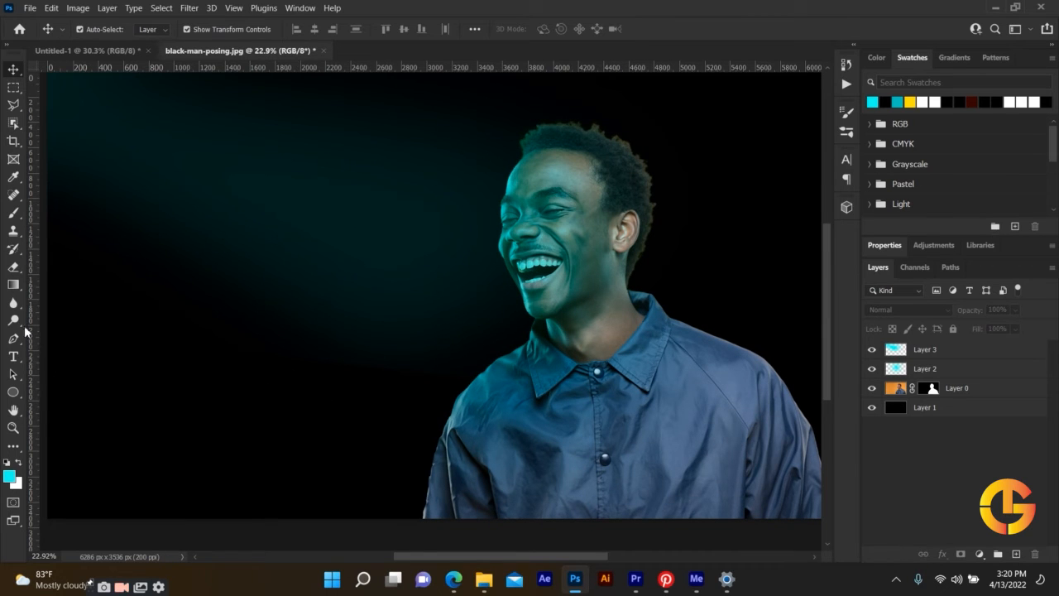
pyautogui.moveTo(13, 266); pyautogui.dragTo(58, 267)
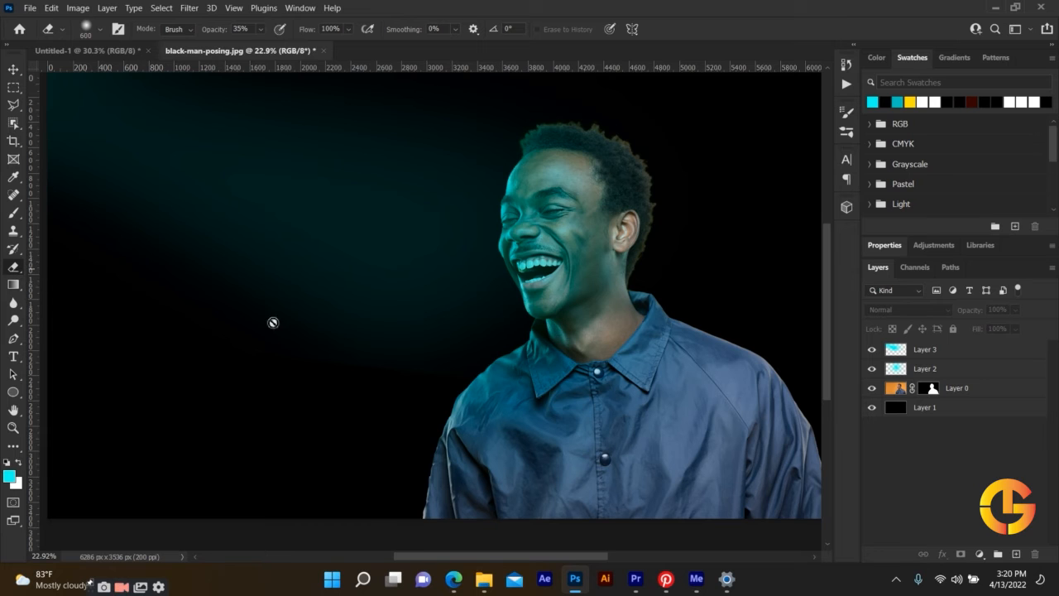
pyautogui.click(924, 349)
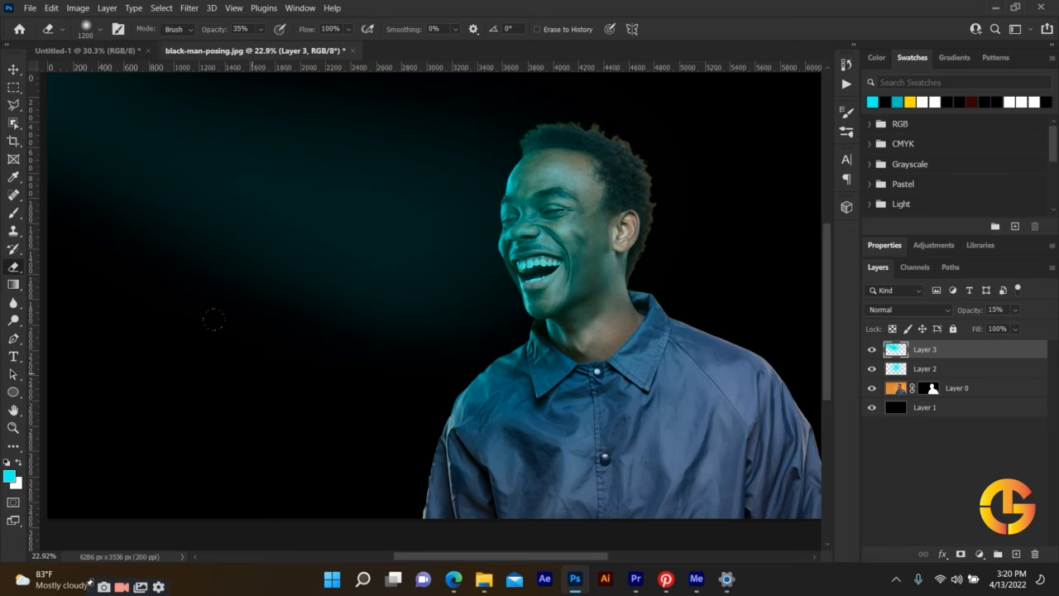
pyautogui.scroll(-2, 250, 350)
pyautogui.scroll(2, 250, 350)
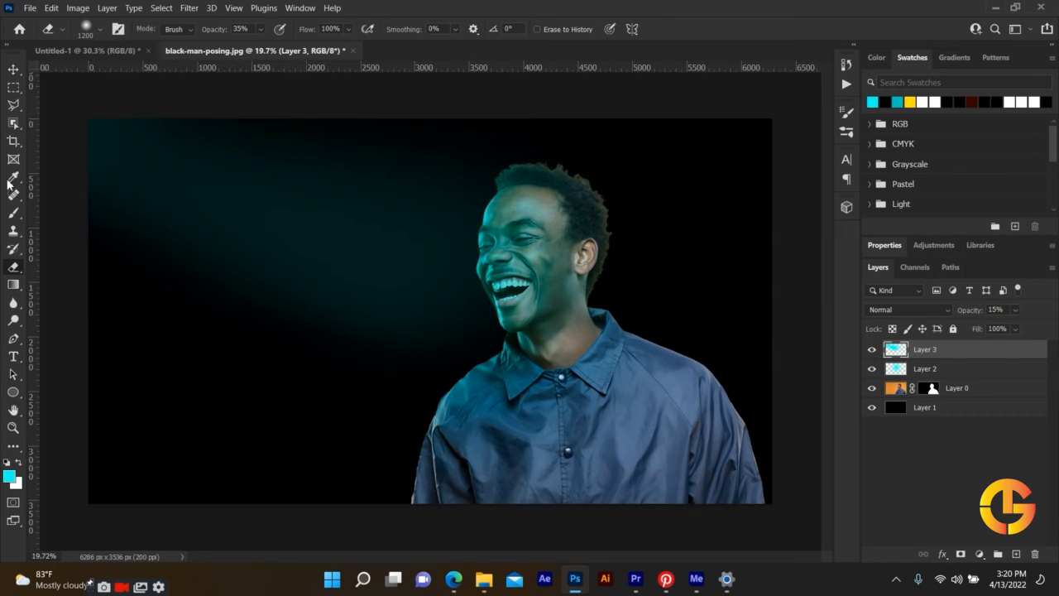
# - Free-transform the cyan beam, rotating it about 5.6° clockwise and shifting it slightly up and away from the man
pyautogui.click(14, 69)
pyautogui.scroll(-2, 191, 302)
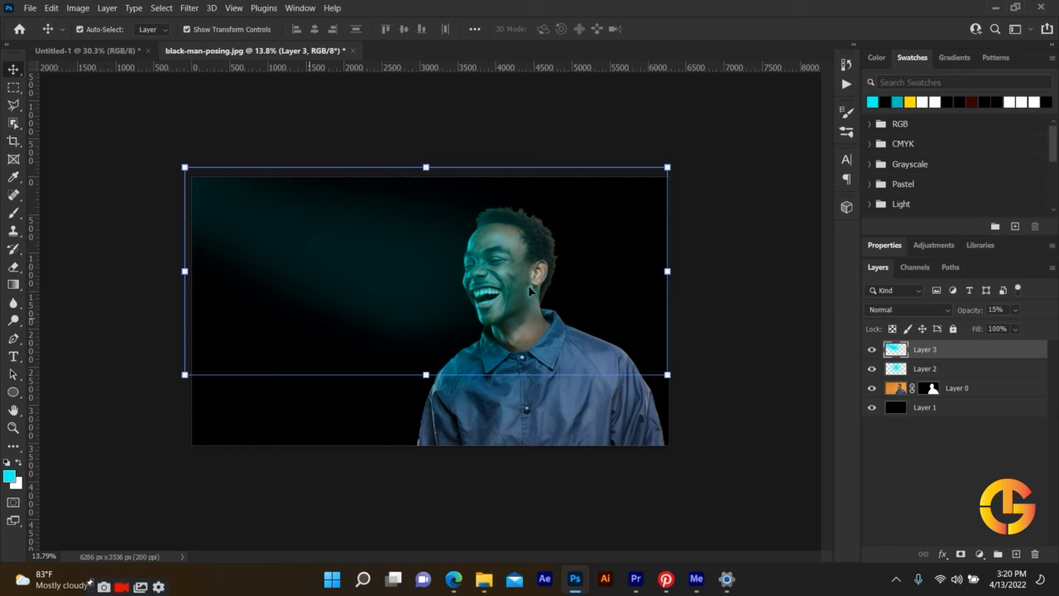
pyautogui.scroll(2, 428, 350)
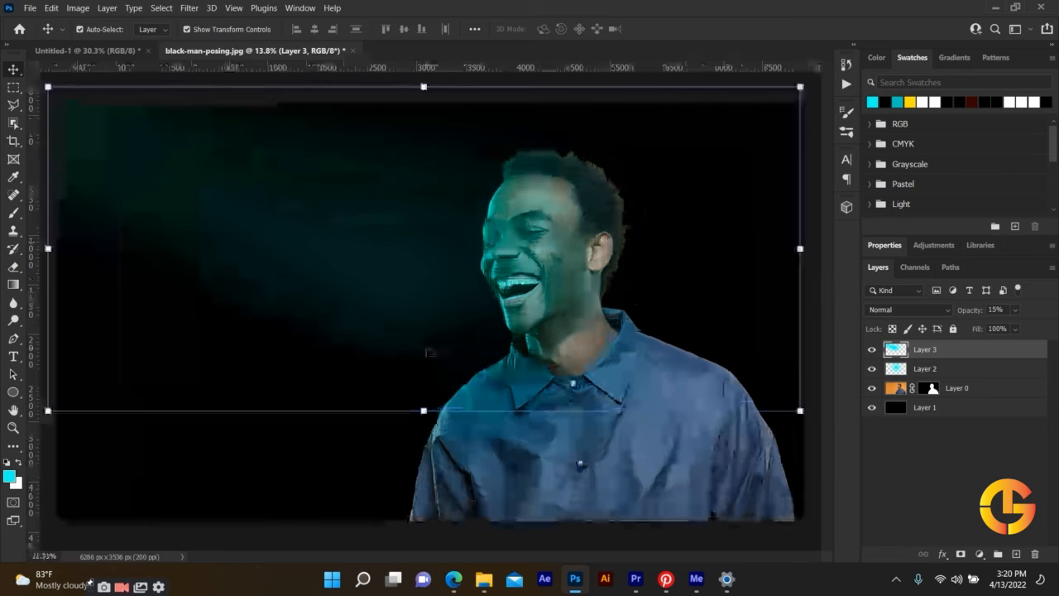
pyautogui.scroll(-1, 221, 419)
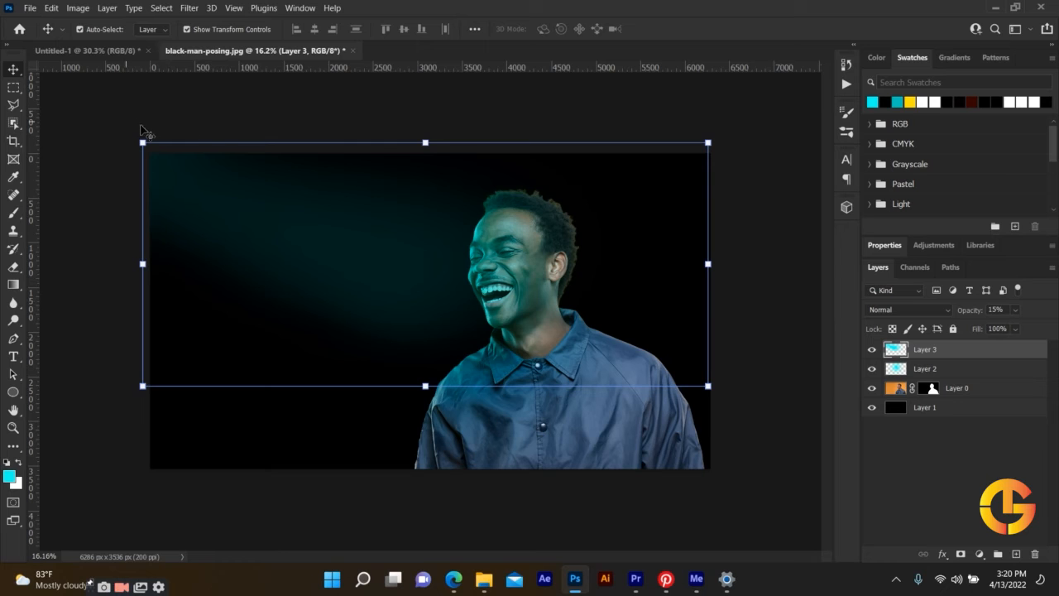
pyautogui.hotkey('ctrl', 't')
pyautogui.moveTo(149, 116); pyautogui.dragTo(148, 104)
pyautogui.moveTo(263, 266); pyautogui.dragTo(242, 250)
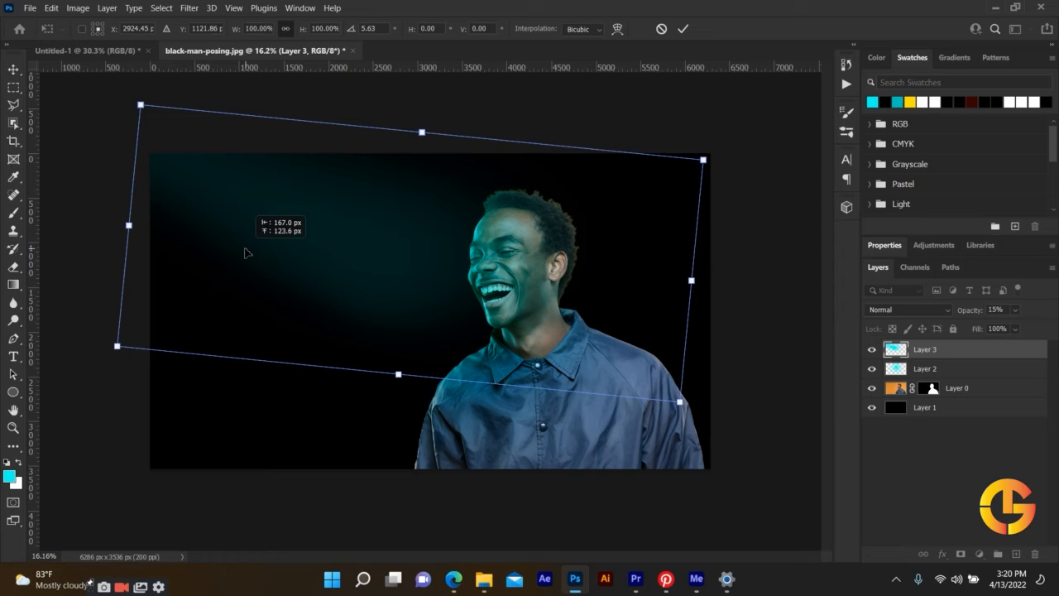
pyautogui.moveTo(245, 253); pyautogui.dragTo(244, 252)
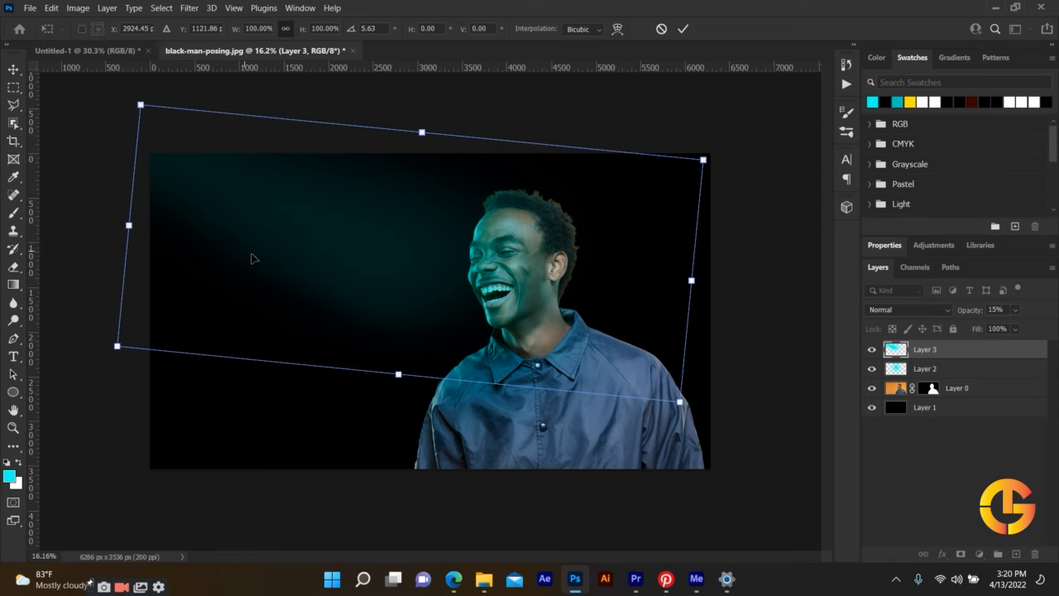
# - Increase the beam's rotation to about 9.5° and its scale to about 102%, apply the transform, and deselect the layer
pyautogui.moveTo(118, 347); pyautogui.dragTo(114, 348)
pyautogui.moveTo(385, 285); pyautogui.dragTo(383, 275)
pyautogui.moveTo(721, 147); pyautogui.dragTo(738, 168)
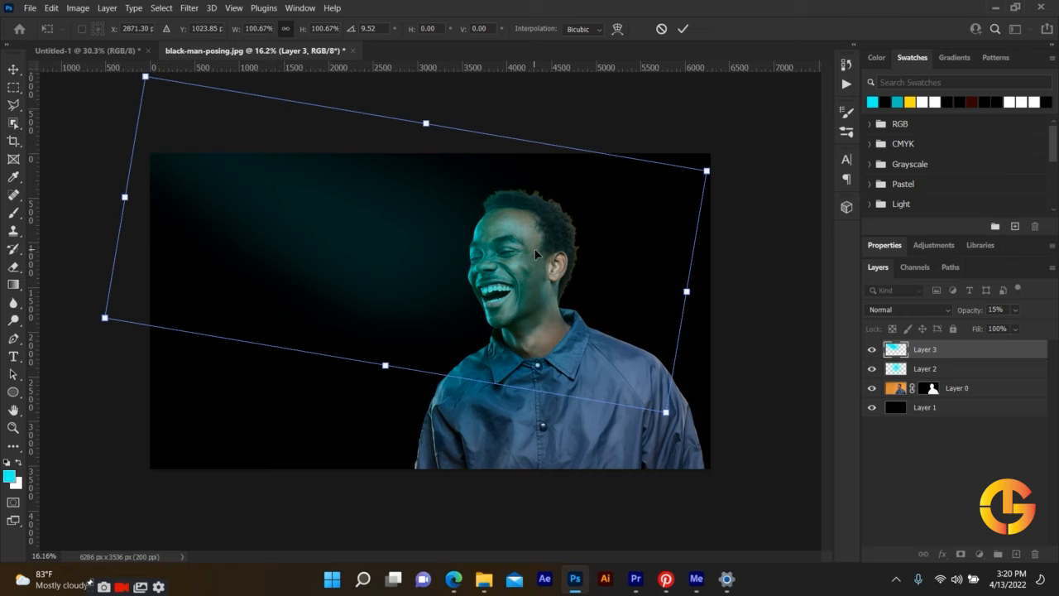
pyautogui.moveTo(668, 411)
pyautogui.mouseDown()
pyautogui.moveTo(699, 436)
pyautogui.moveTo(676, 420)
pyautogui.mouseUp()
pyautogui.press('Return')
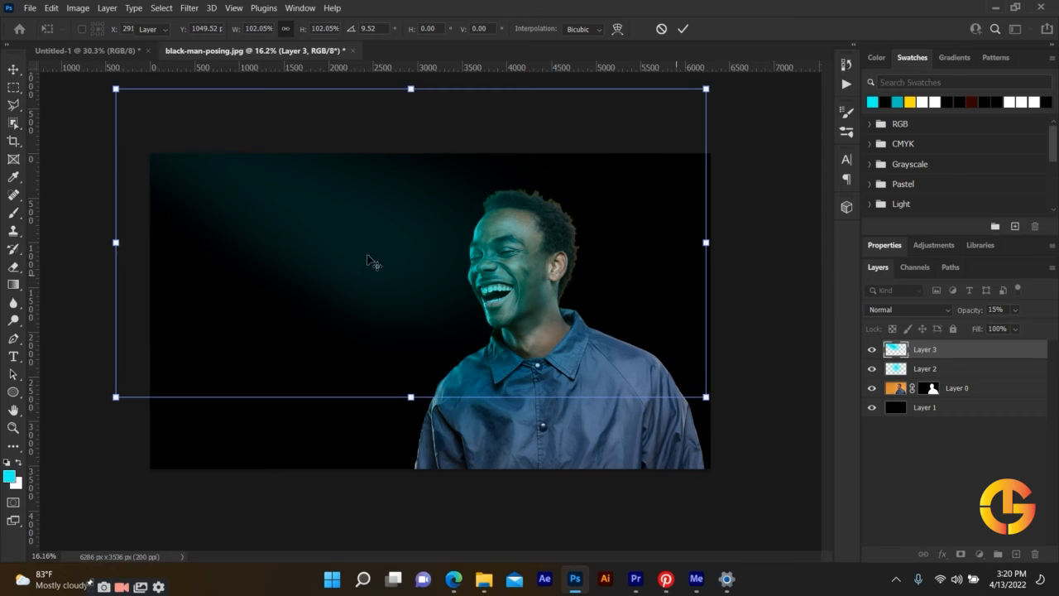
pyautogui.click(83, 140)
# - Try linear cyan-to-transparent gradients across the beam layer, from the canvas's upper-left corner and from the man's head, and undo them
pyautogui.click(14, 284)
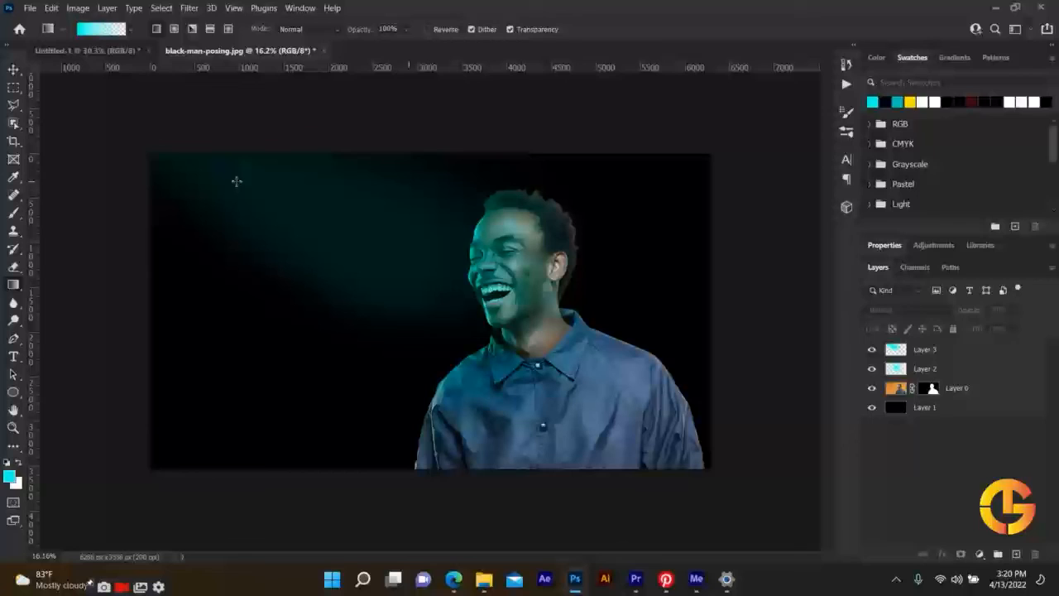
pyautogui.moveTo(107, 132); pyautogui.dragTo(348, 249)
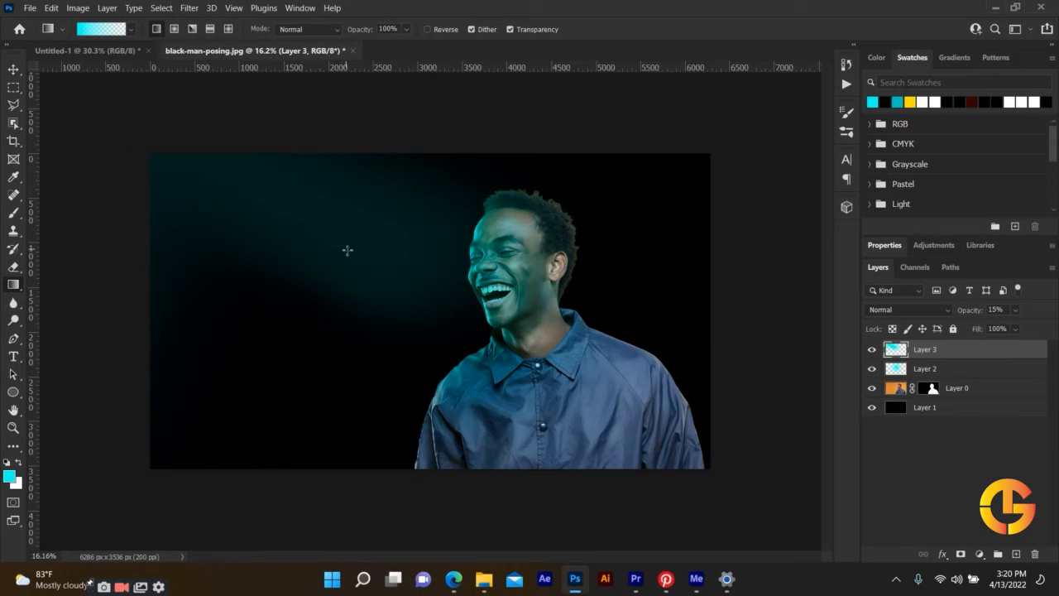
pyautogui.moveTo(587, 279); pyautogui.dragTo(276, 182)
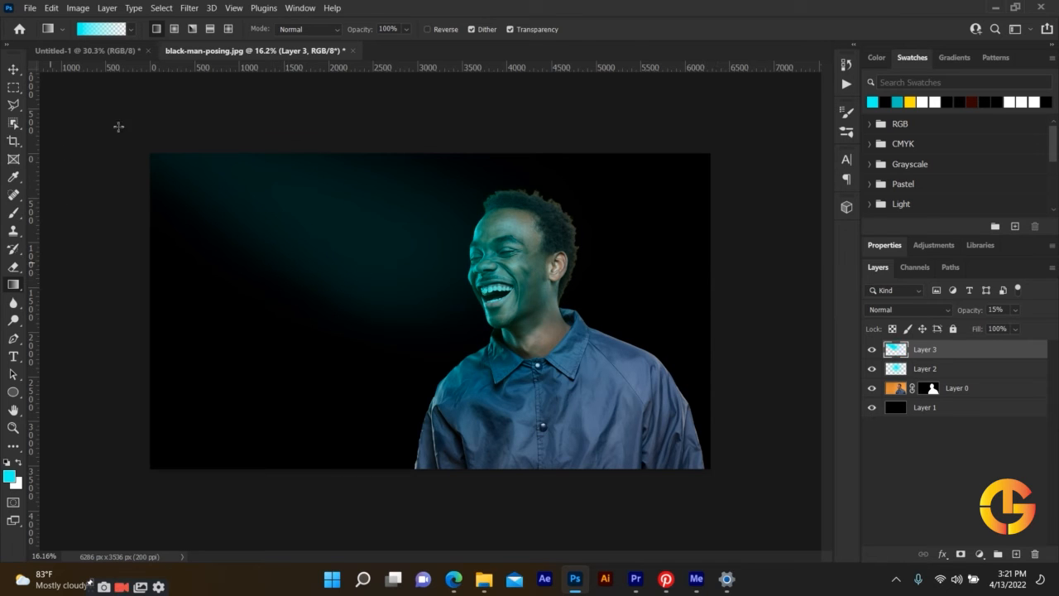
# - Try radial cyan-to-transparent gradients on the beam layer from several starting points, undo each one, and return to the Move tool
pyautogui.moveTo(765, 312); pyautogui.dragTo(324, 204)
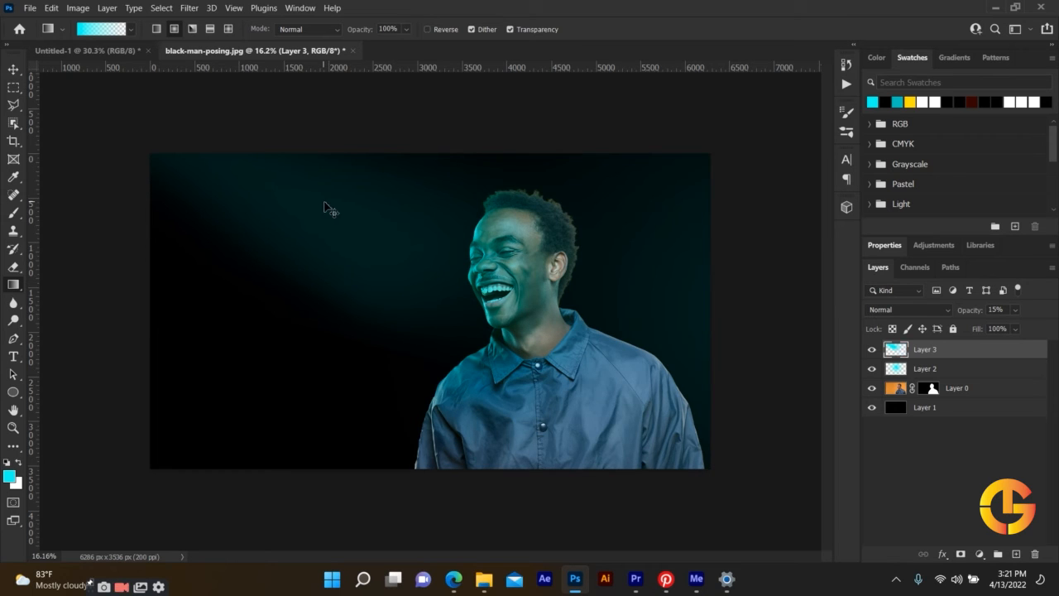
pyautogui.hotkey('ctrl', 'z')
pyautogui.moveTo(123, 129); pyautogui.dragTo(405, 226)
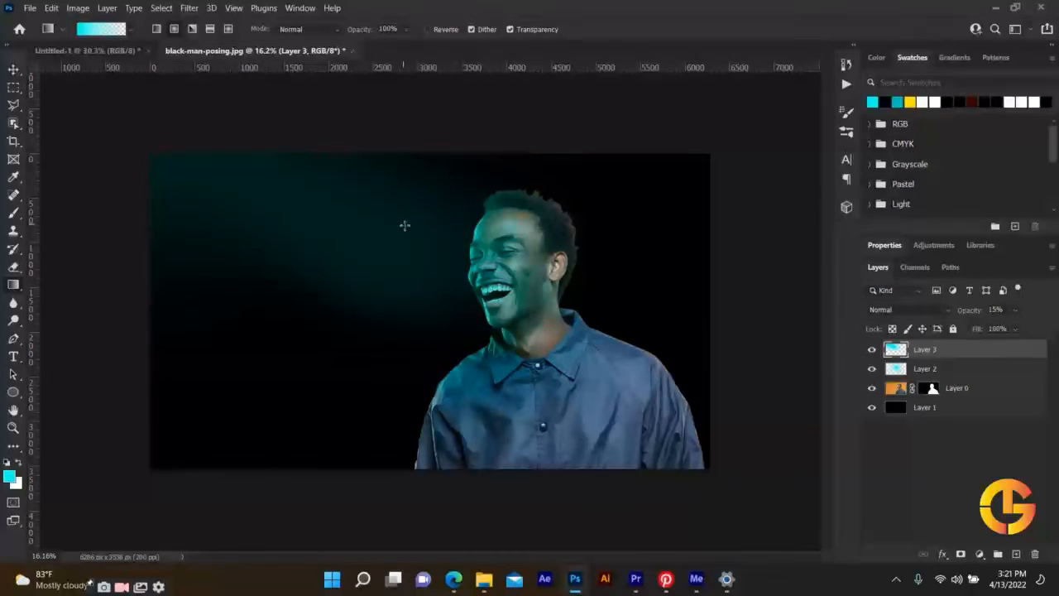
pyautogui.hotkey('ctrl', 'z')
pyautogui.moveTo(388, 335); pyautogui.dragTo(358, 190)
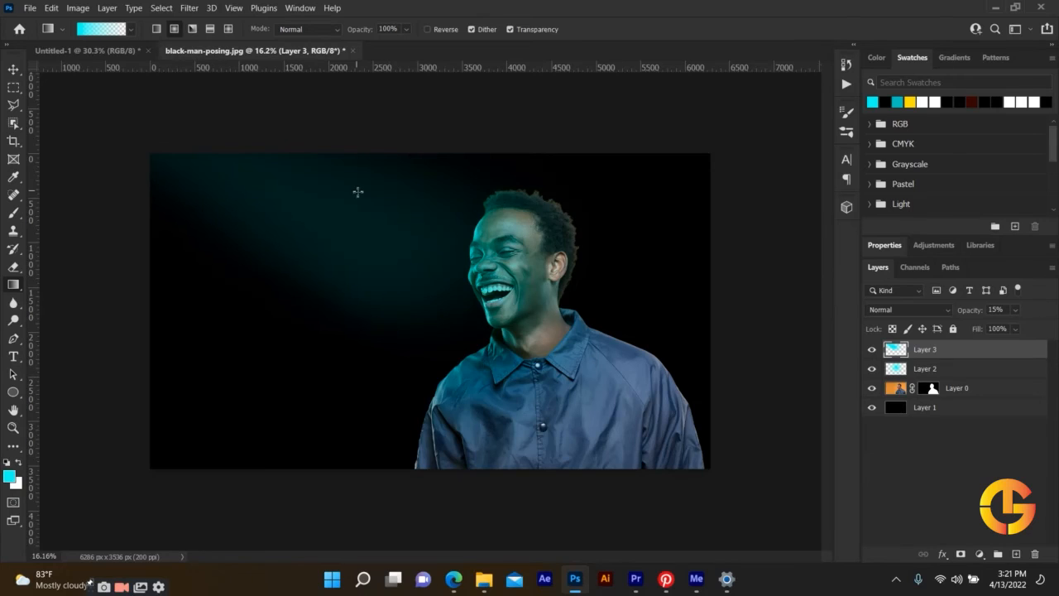
pyautogui.hotkey('ctrl', 'z')
pyautogui.moveTo(388, 118); pyautogui.dragTo(385, 343)
pyautogui.click(11, 68)
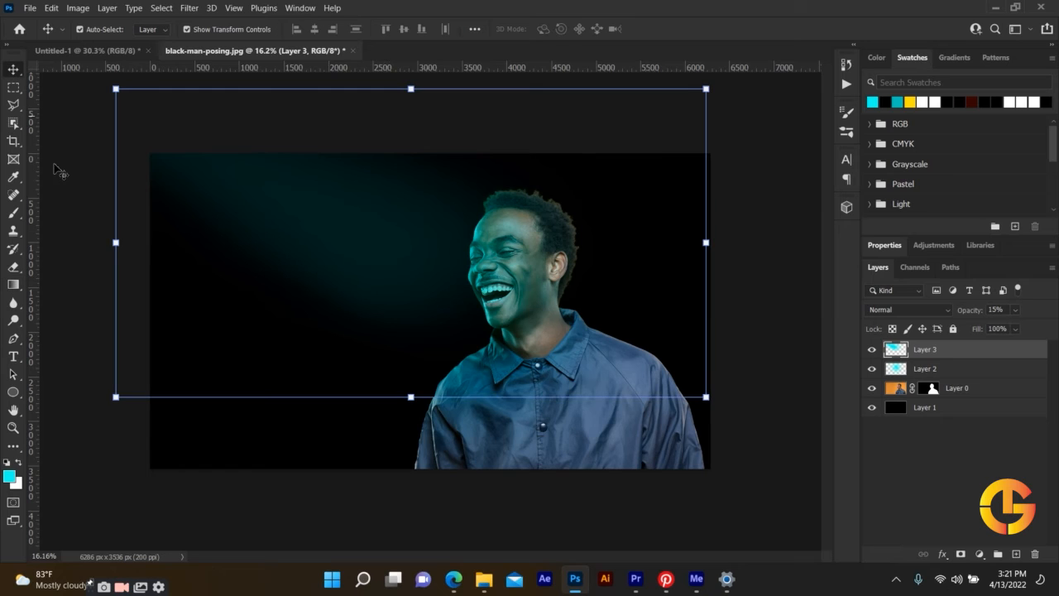
# - Try erasing the cyan beam with a soft 3100 px eraser at 42% opacity, and undo the strokes
pyautogui.click(13, 267)
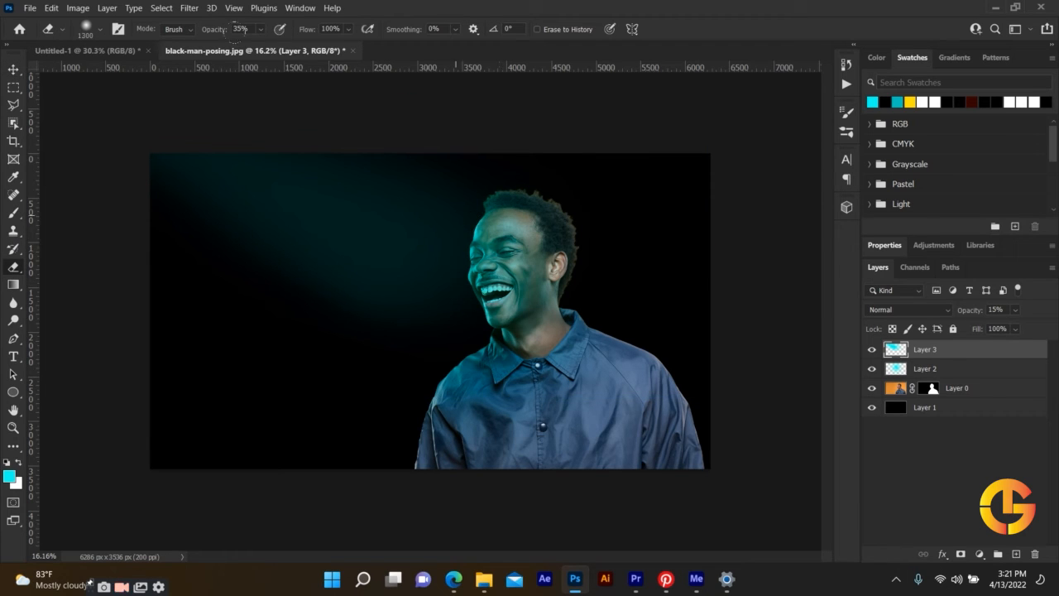
pyautogui.moveTo(220, 33); pyautogui.dragTo(202, 34)
pyautogui.press(']')
pyautogui.moveTo(220, 33); pyautogui.dragTo(242, 33)
pyautogui.moveTo(323, 175); pyautogui.dragTo(338, 180)
pyautogui.moveTo(138, 94); pyautogui.dragTo(95, 69)
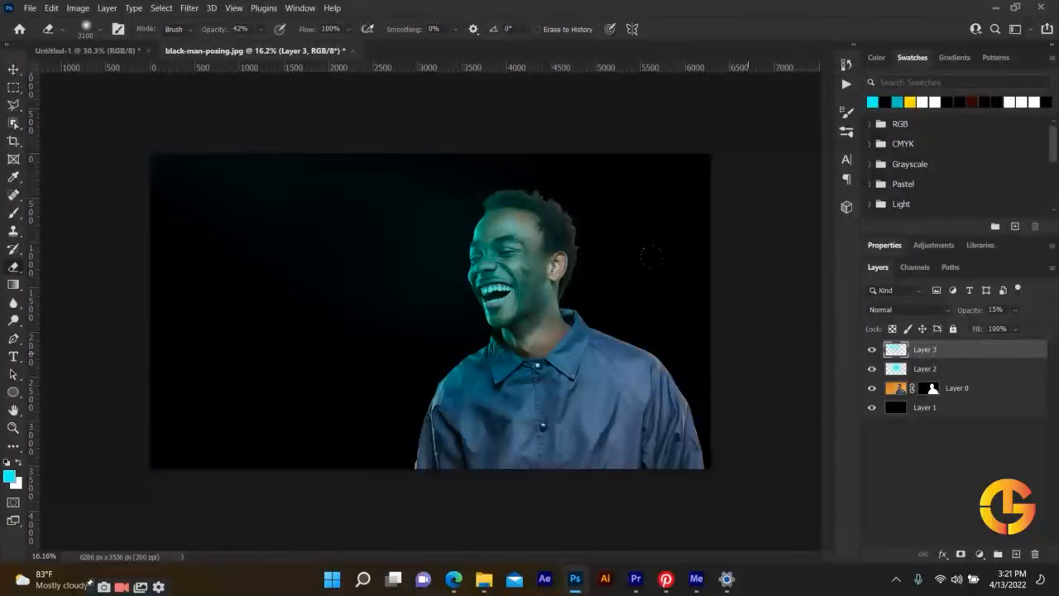
pyautogui.hotkey('ctrl', 'z')
pyautogui.hotkey('ctrl', 'z')
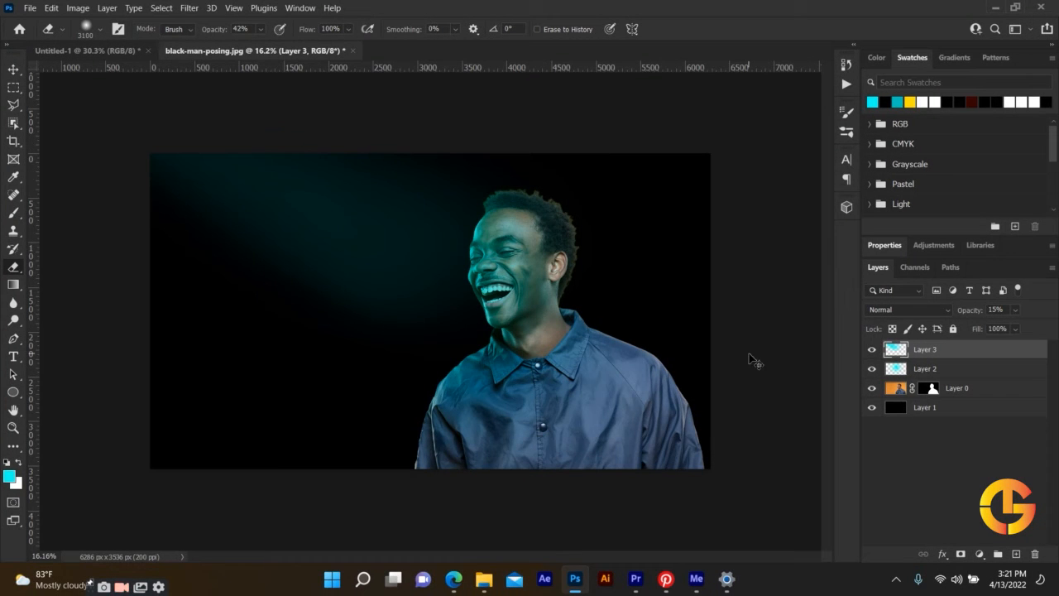
# - Undo the beam layer's earlier transforms, lower its opacity to 8%, and deselect the layer
pyautogui.hotkey('ctrl', 'z')
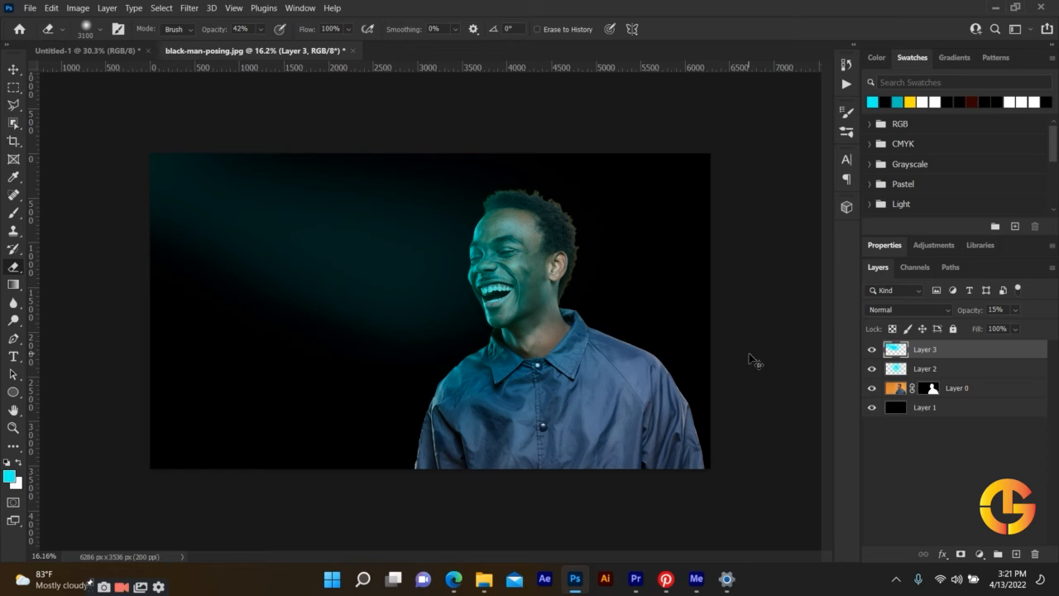
pyautogui.hotkey('ctrl', 'z')
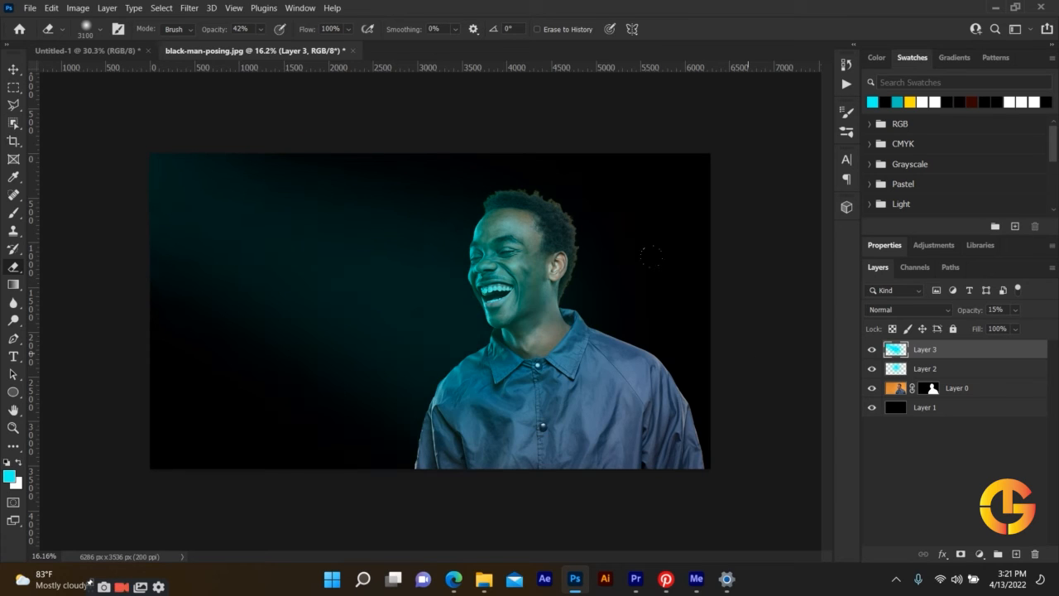
pyautogui.click(14, 69)
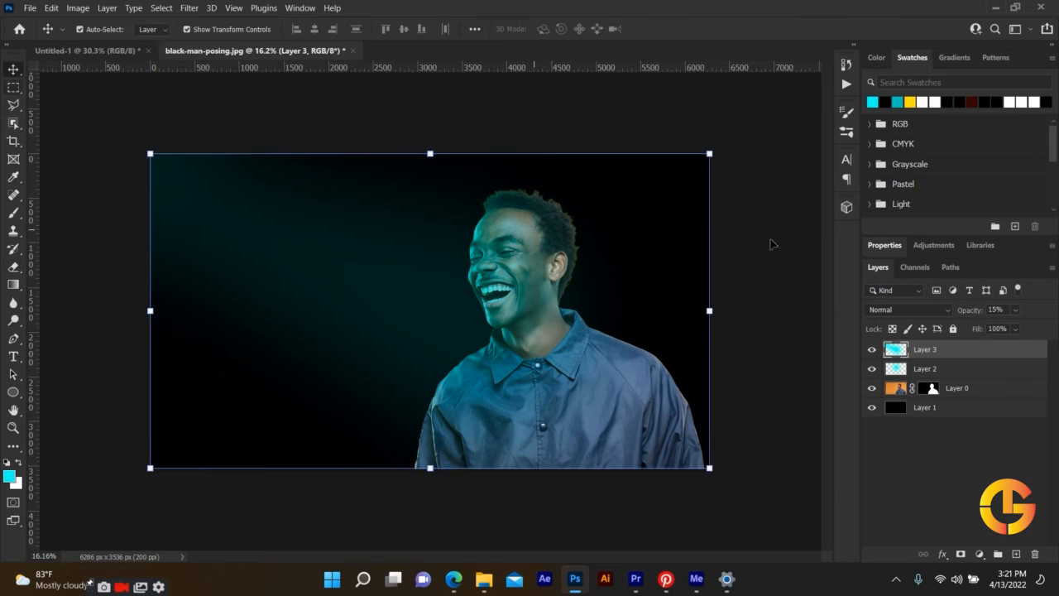
pyautogui.moveTo(983, 316); pyautogui.dragTo(973, 312)
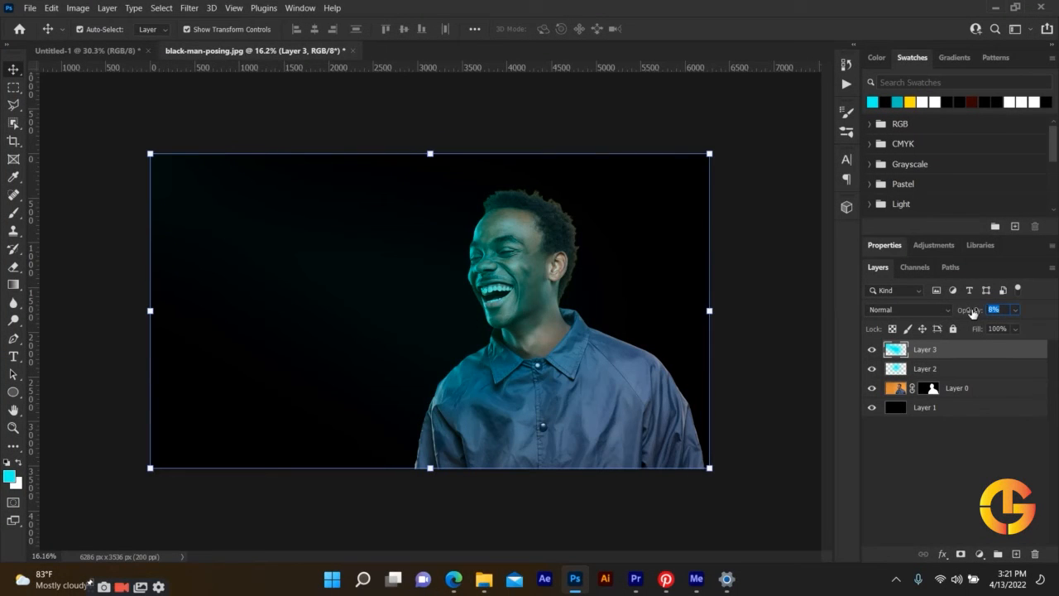
pyautogui.click(108, 243)
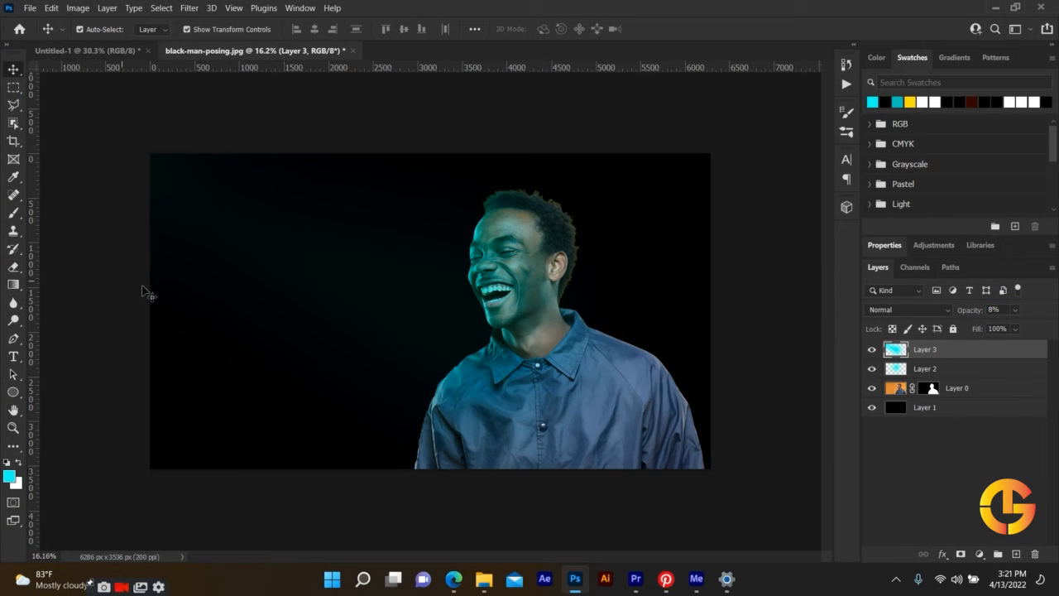
pyautogui.click(142, 287)
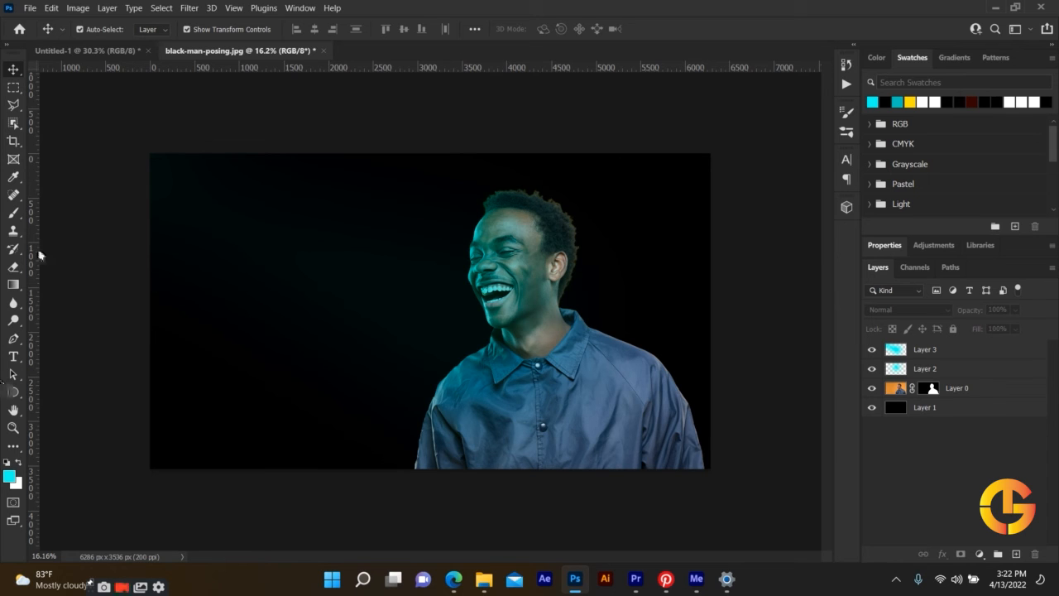
# - Add a new layer directly above the man's masked photo and dab the soft 1400 px brush just above his hair
pyautogui.click(14, 214)
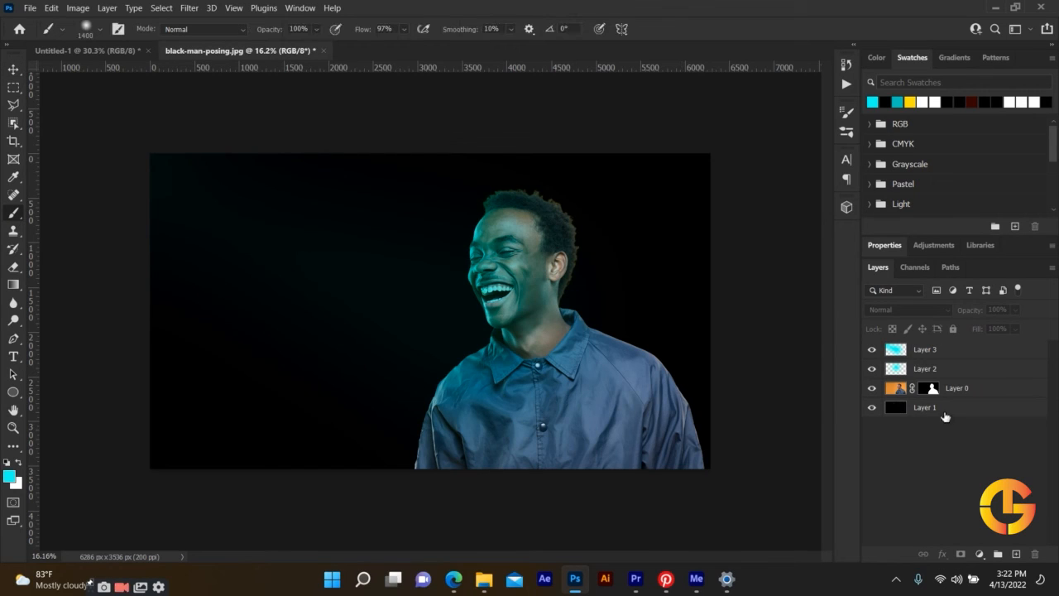
pyautogui.click(954, 369)
pyautogui.click(971, 390)
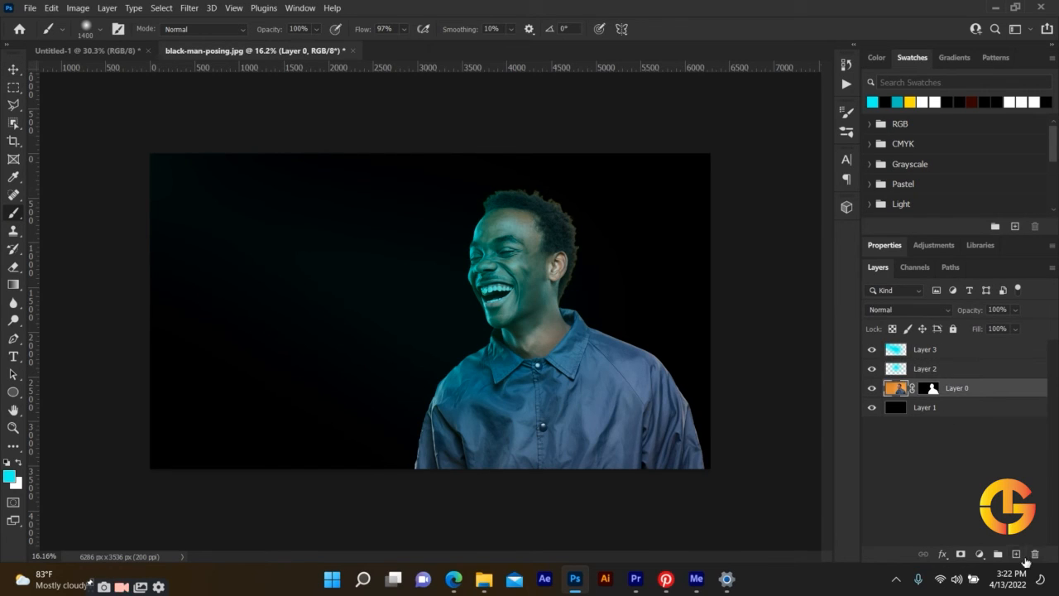
pyautogui.click(1015, 553)
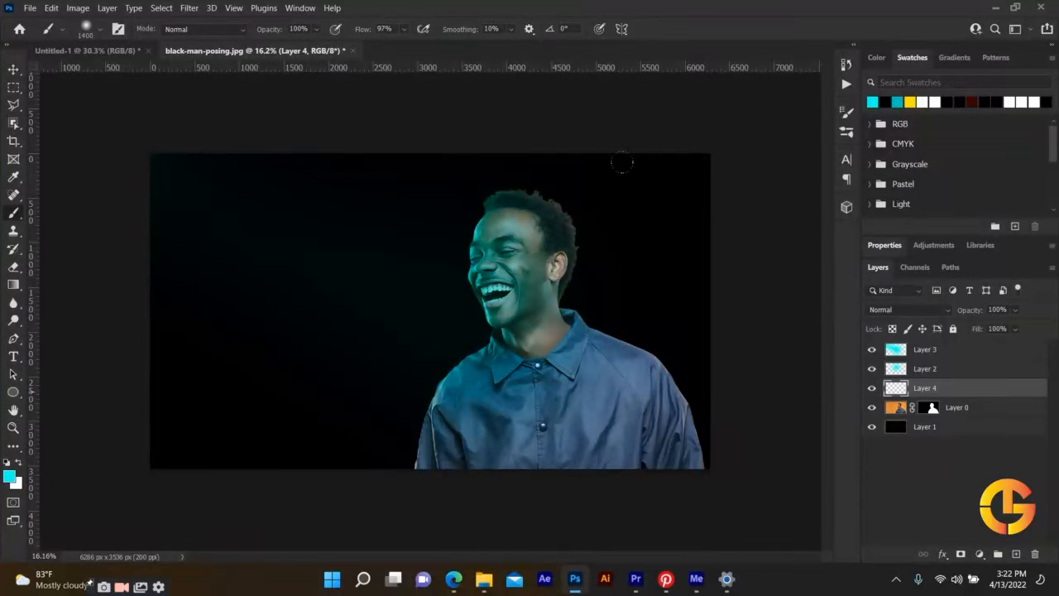
pyautogui.click(541, 165)
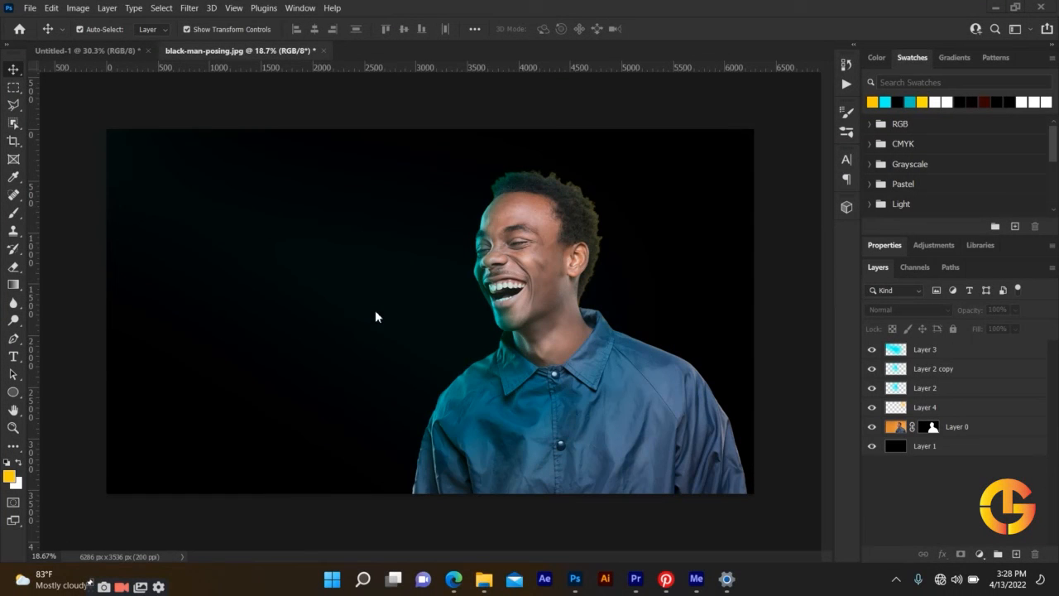
pyautogui.click(30, 8)
pyautogui.click(643, 140)
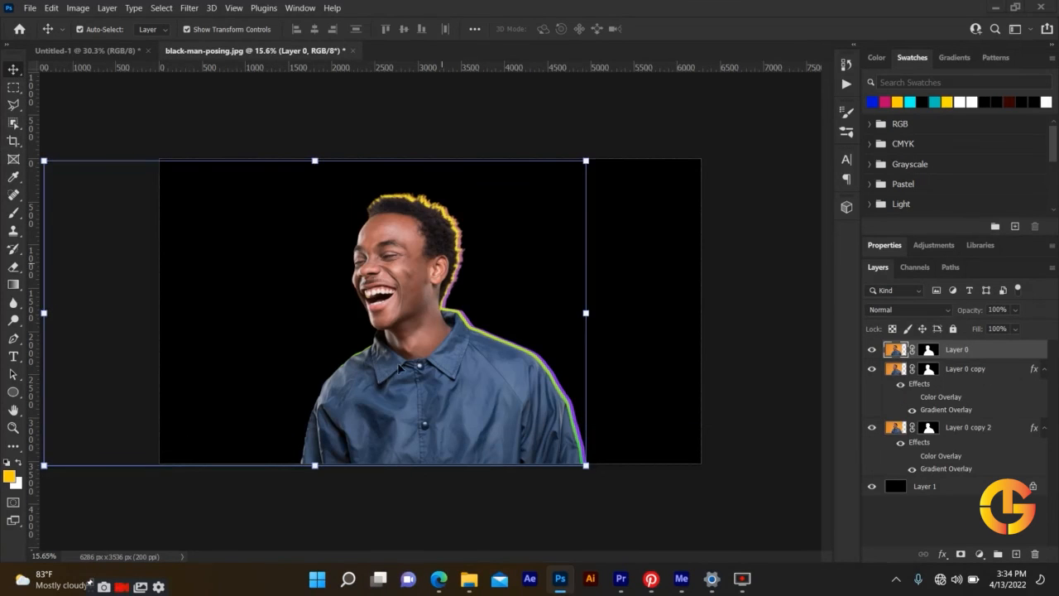
# - Nudge the top cut-out of the man to the left, exposing more of the gradient-colored copies behind his head and shoulder
pyautogui.press('Left')
pyautogui.press('Left')
pyautogui.press('Left')
pyautogui.press('Left')
pyautogui.press('Left')
pyautogui.press('Left')
pyautogui.press('Left')
pyautogui.press('Left')
pyautogui.press('Left')
pyautogui.press('Left')
pyautogui.press('Left')
pyautogui.press('Left')
pyautogui.press('Left')
pyautogui.press('Left')
pyautogui.press('Left')
pyautogui.press('Left')
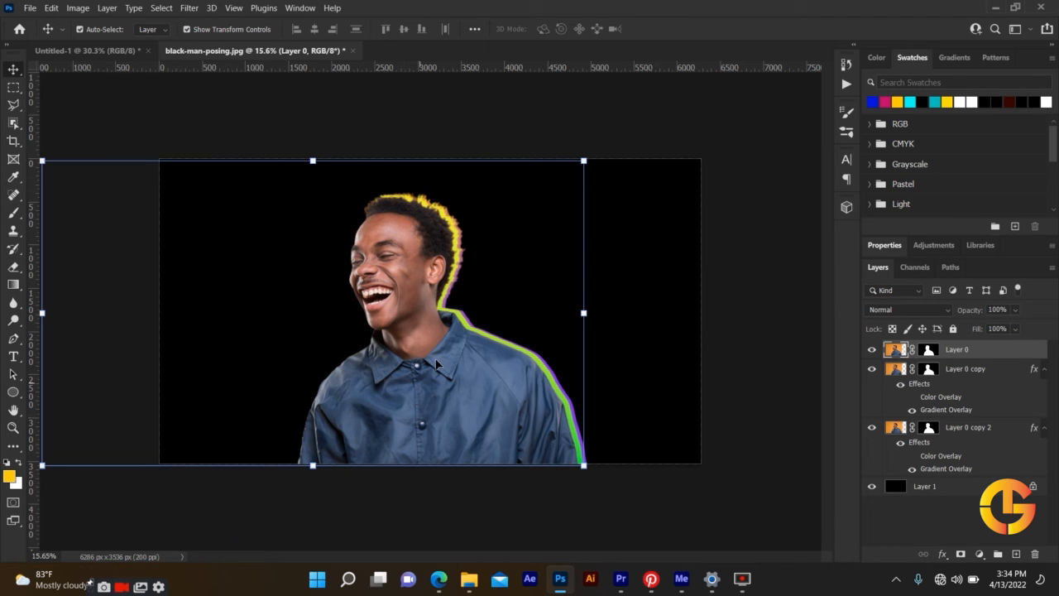
pyautogui.press('Left')
pyautogui.press('Left')
pyautogui.press('Left')
pyautogui.press('Left')
pyautogui.press('Left')
pyautogui.press('Left')
pyautogui.press('Left')
pyautogui.press('Left')
pyautogui.press('Left')
pyautogui.press('Left')
pyautogui.press('Left')
pyautogui.press('Left')
pyautogui.press('Left')
pyautogui.press('Left')
pyautogui.press('Left')
pyautogui.press('Left')
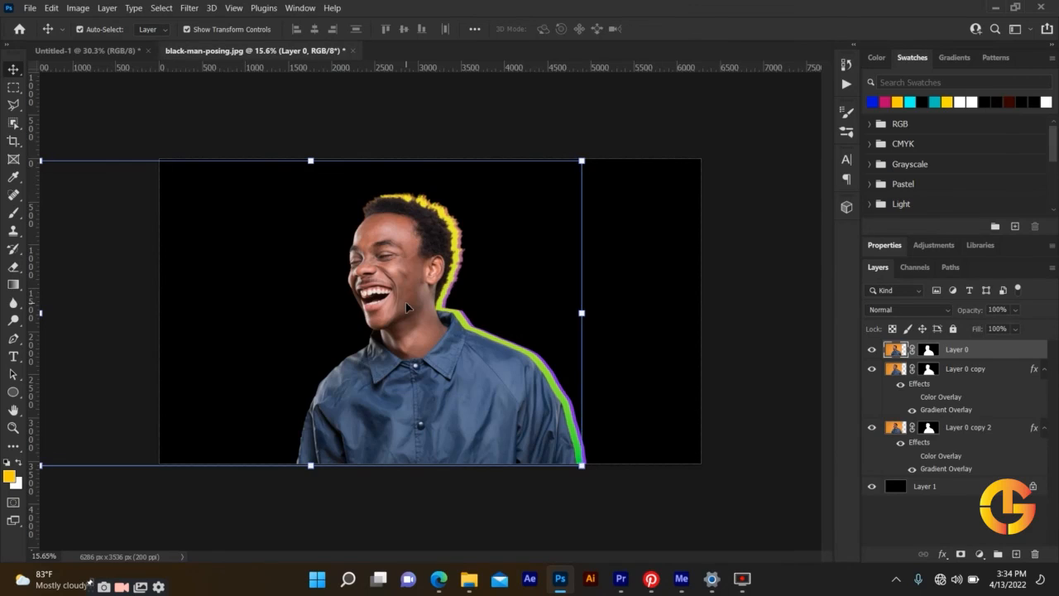
# - Enlarge the top cut-out of the man proportionally to about 102% from its corners and apply the transform
pyautogui.click(586, 466)
pyautogui.moveTo(581, 465); pyautogui.dragTo(585, 467)
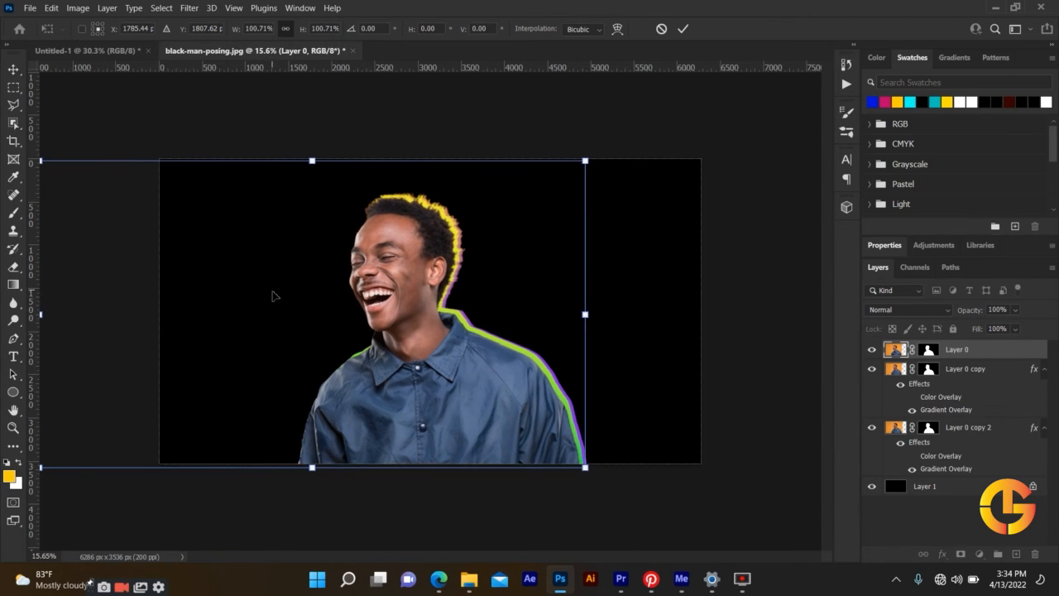
pyautogui.scroll(-2, 271, 295)
pyautogui.moveTo(108, 185); pyautogui.dragTo(101, 183)
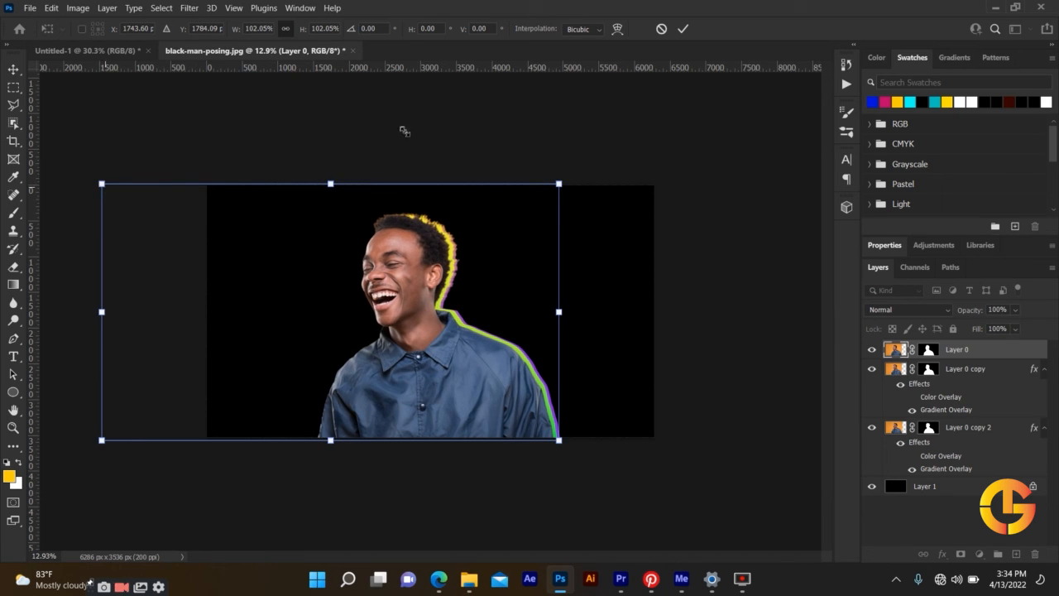
pyautogui.click(682, 28)
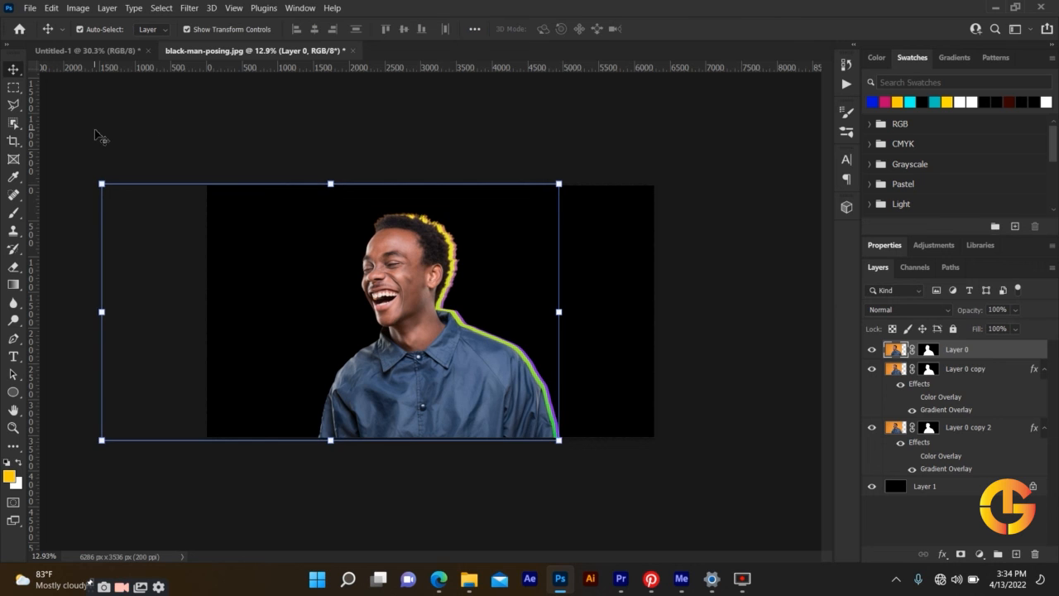
pyautogui.scroll(3, 434, 422)
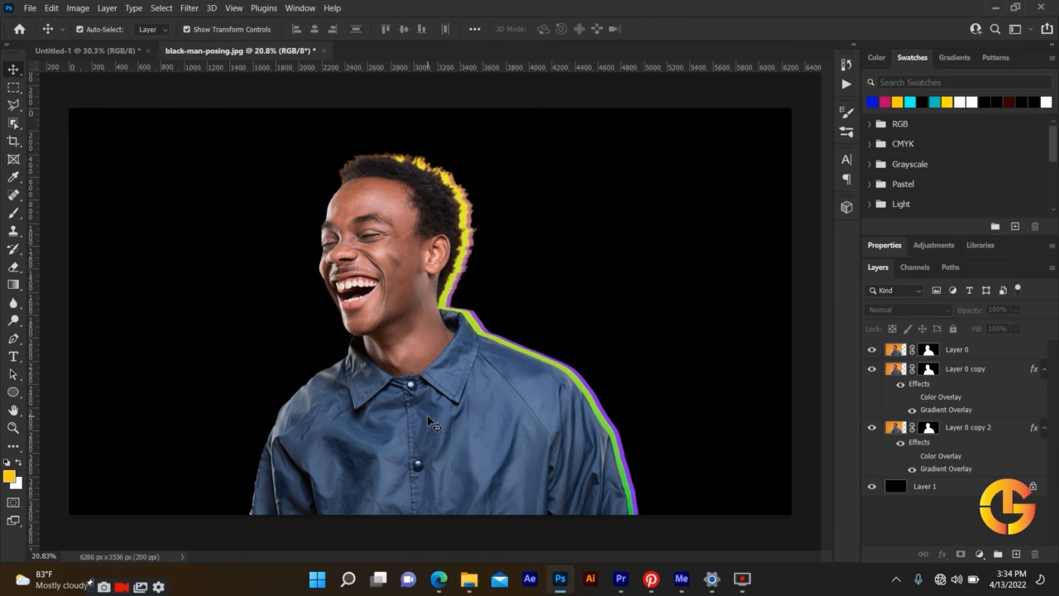
pyautogui.scroll(-2, 429, 421)
pyautogui.scroll(1, 429, 420)
pyautogui.scroll(1, 428, 416)
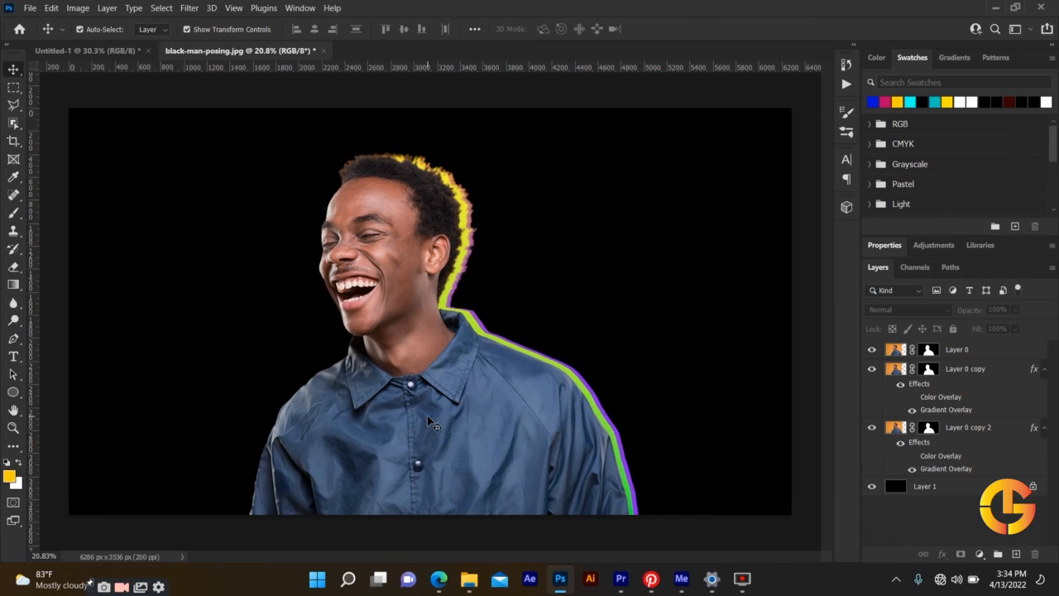